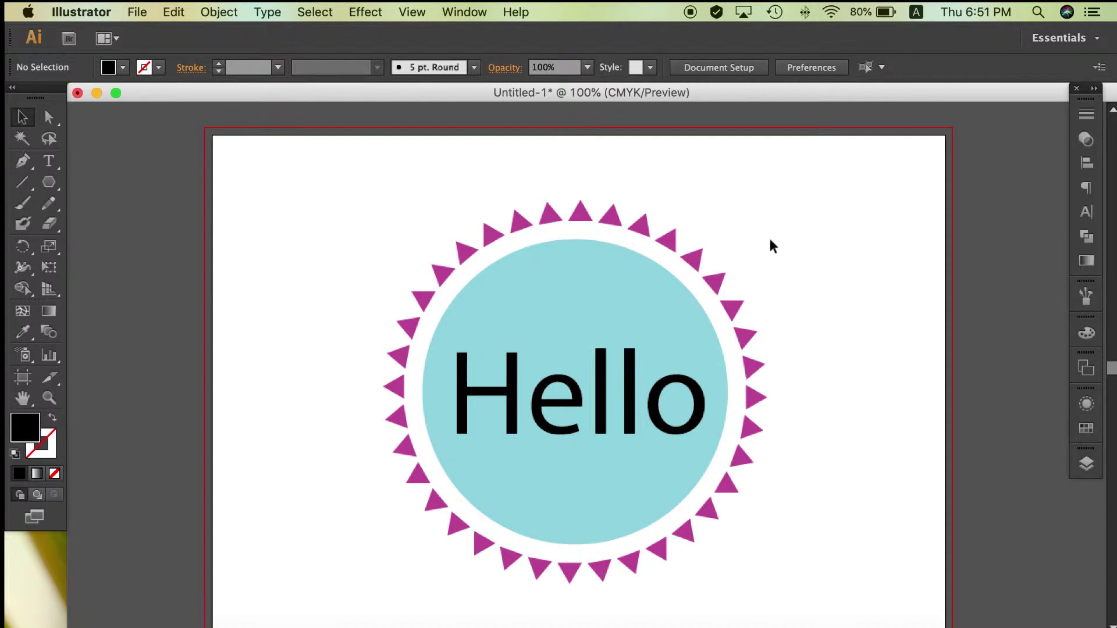
- Open the Save for Web settings for the Hello logo artwork
scroll(770, 240, "down", 1)
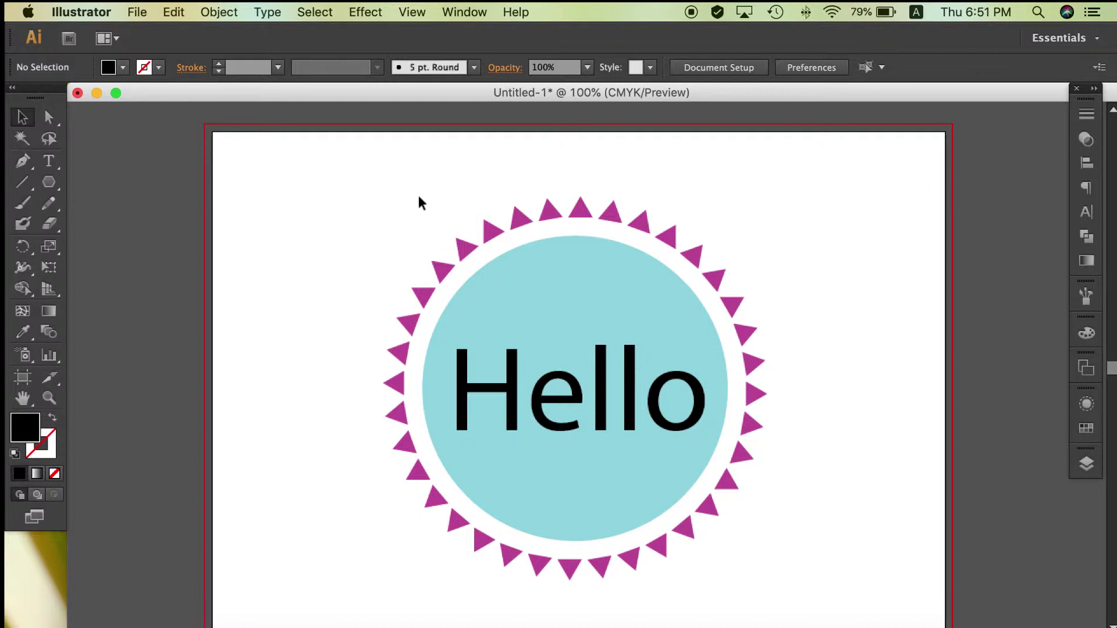
left_click(142, 14)
left_click(185, 215)
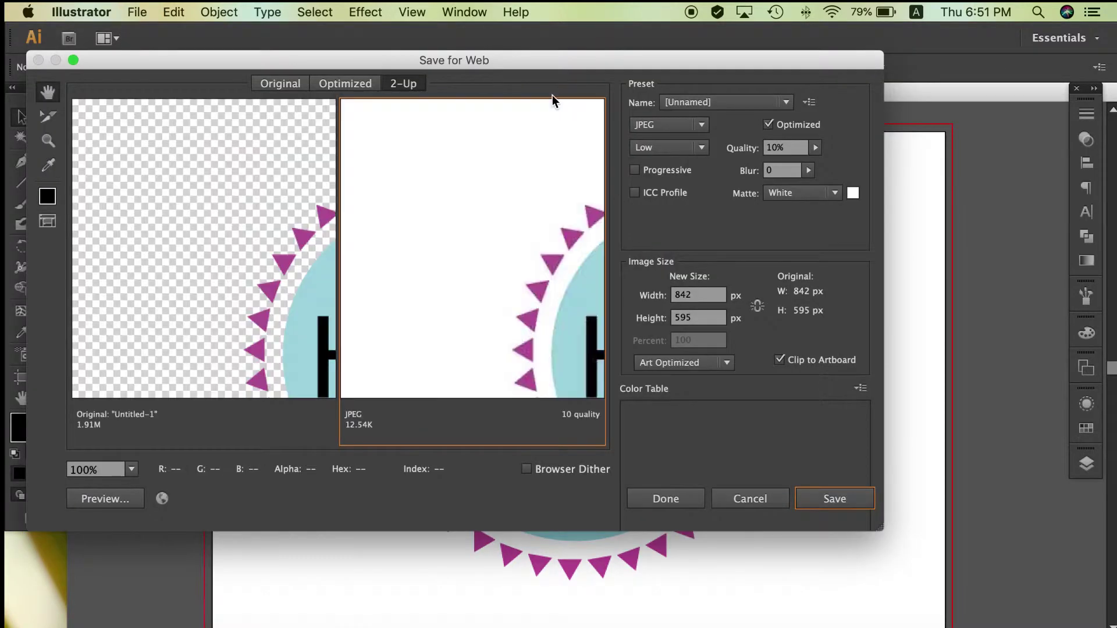
left_click_drag(532, 63, 595, 107)
- Examine the low-quality JPEG preview of the logo beside the original, comparing the triangle ring, circle and Hello text
left_click_drag(561, 291, 535, 251)
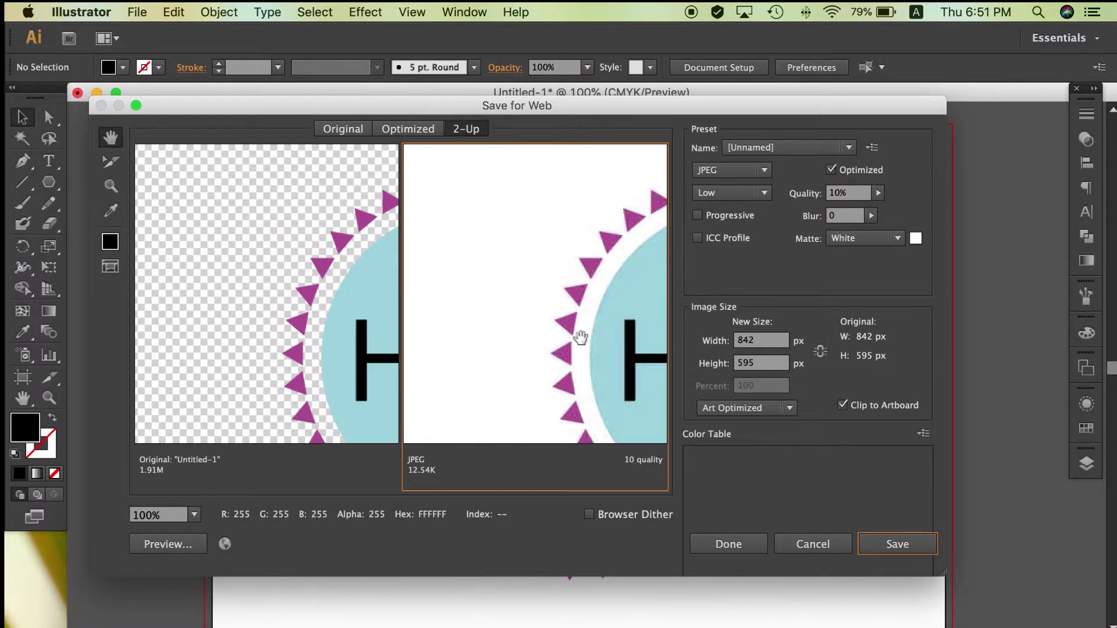
left_click_drag(578, 340, 550, 320)
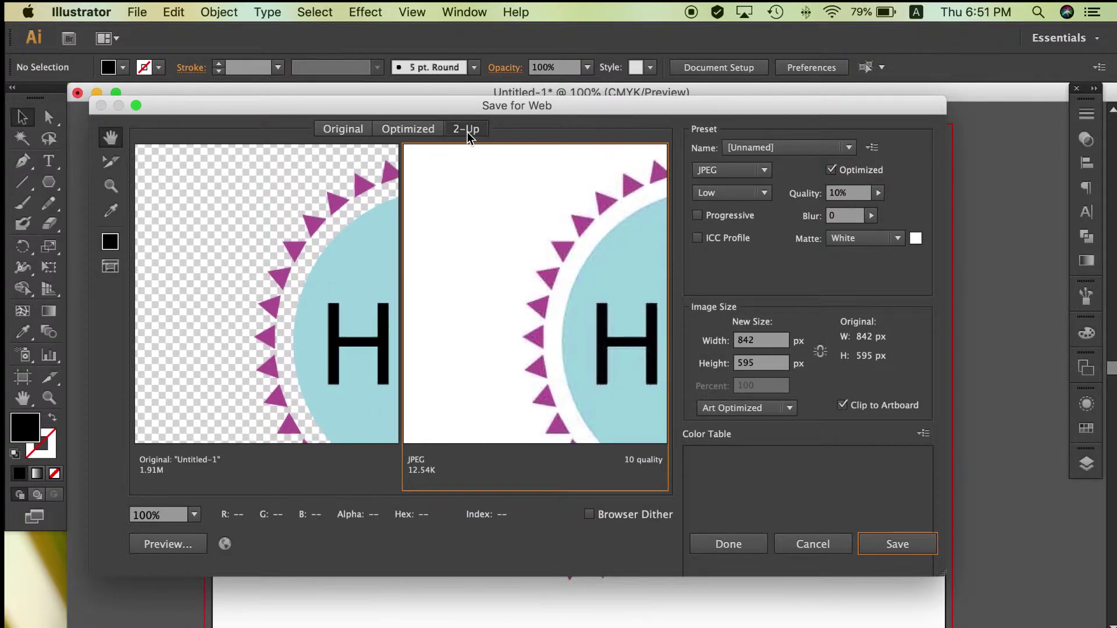
scroll(506, 260, "right", 2)
scroll(506, 260, "down", 1)
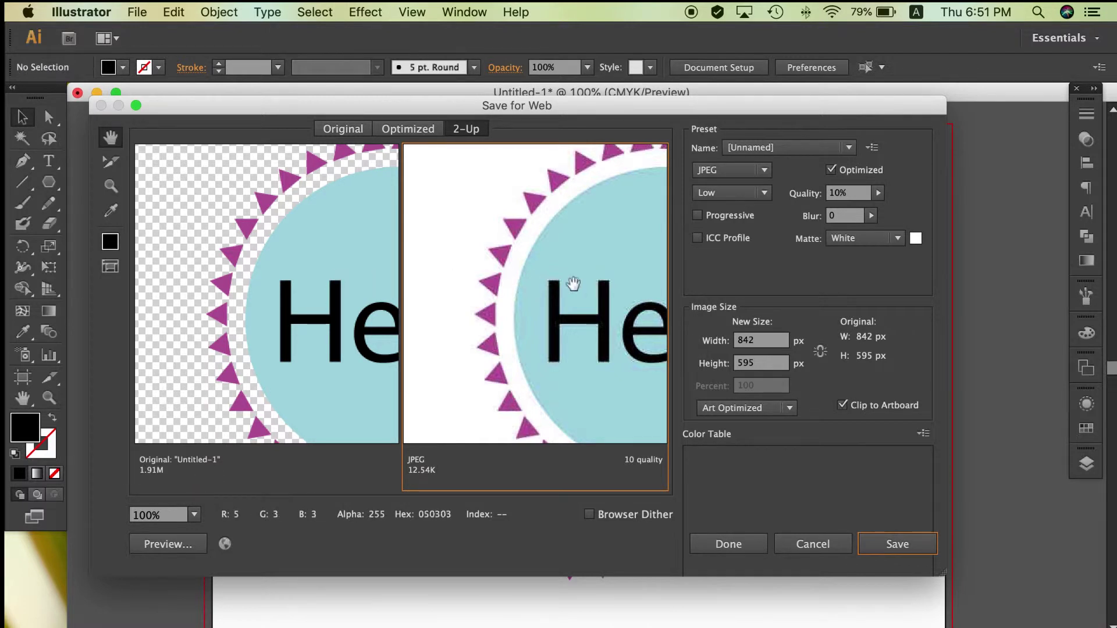
left_click_drag(571, 285, 531, 269)
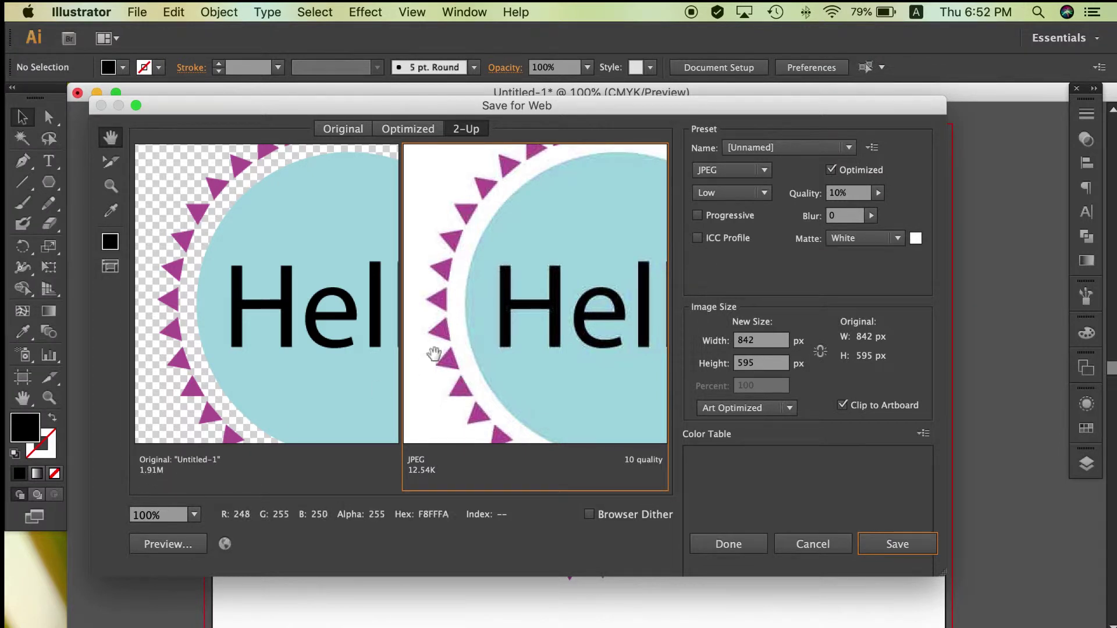
left_click_drag(479, 309, 440, 307)
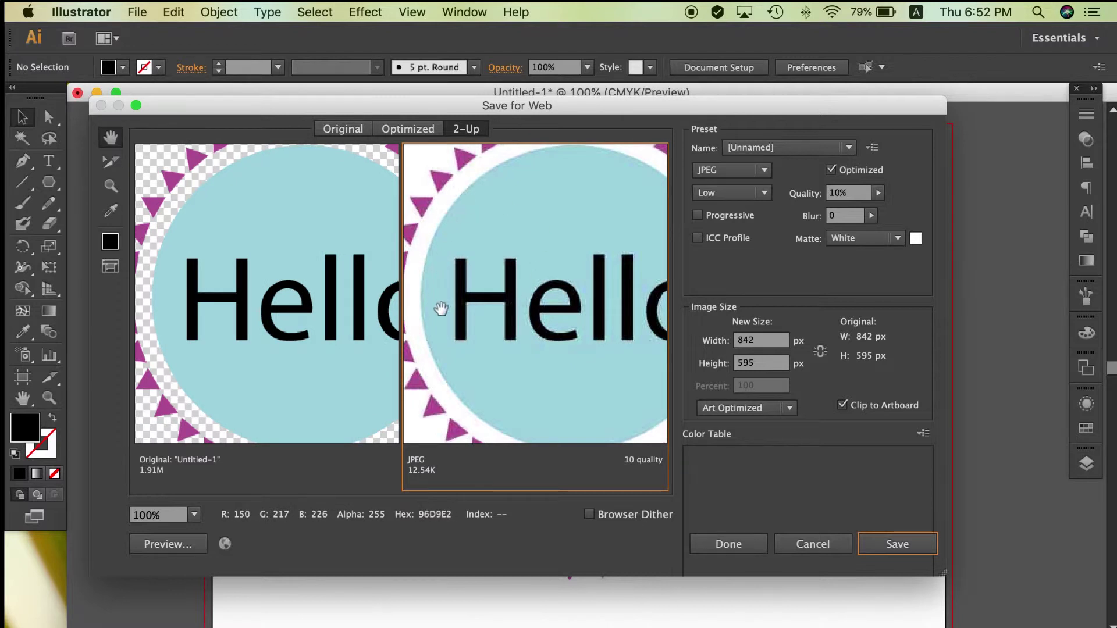
left_click_drag(519, 322, 563, 377)
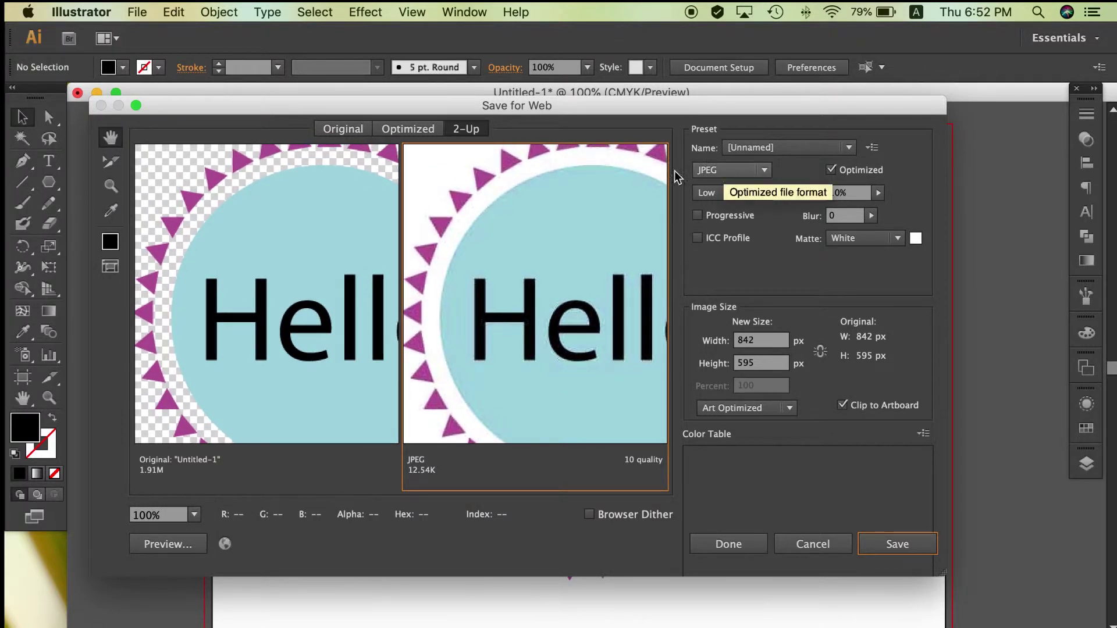
left_click_drag(529, 194, 591, 307)
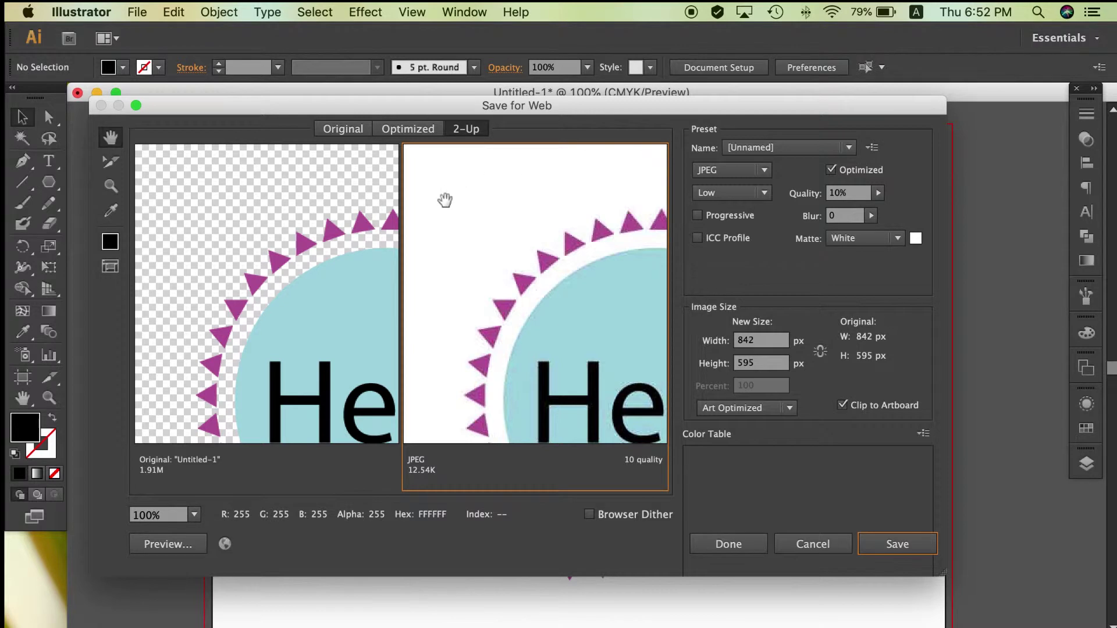
left_click_drag(517, 232, 473, 214)
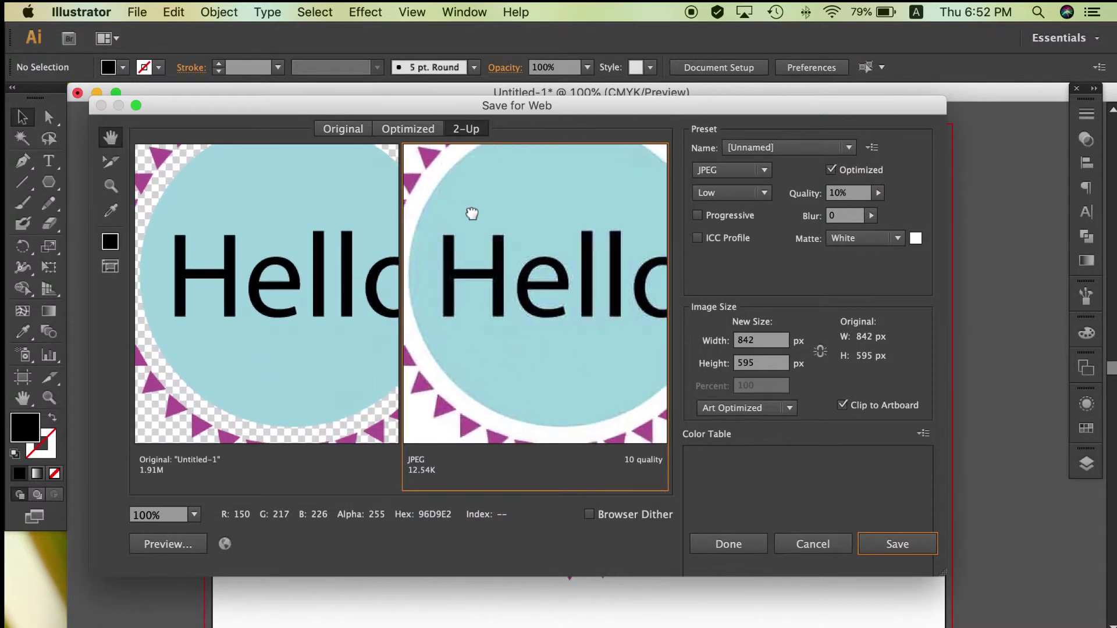
- Compare the JPEG previews by setting the compression quality to Maximum and then back to Low
left_click(749, 197)
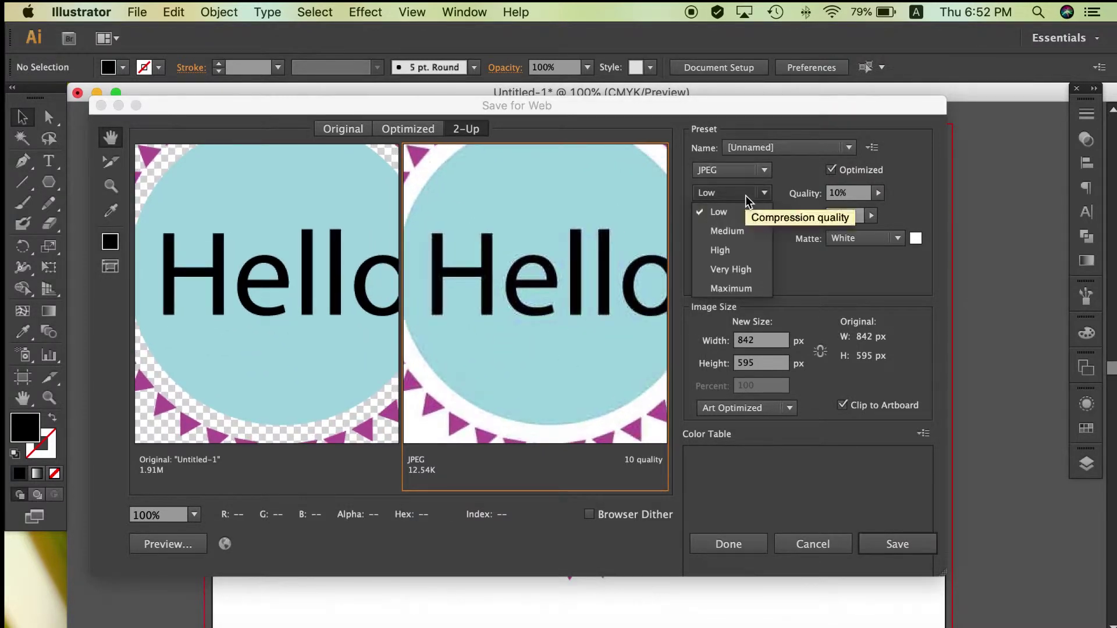
left_click(732, 289)
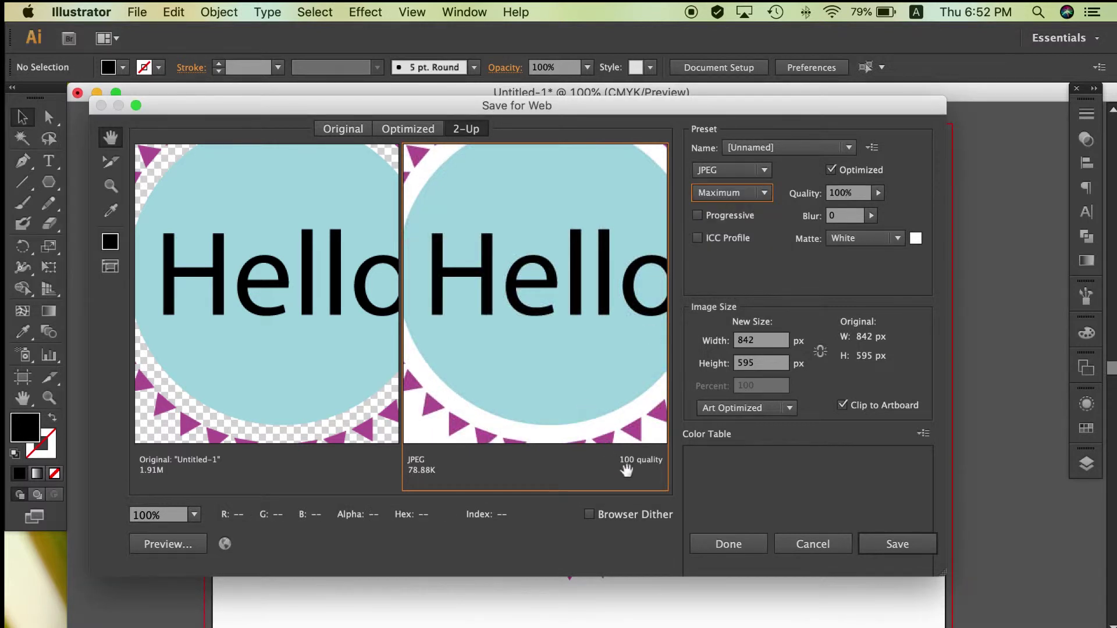
left_click_drag(494, 262, 543, 266)
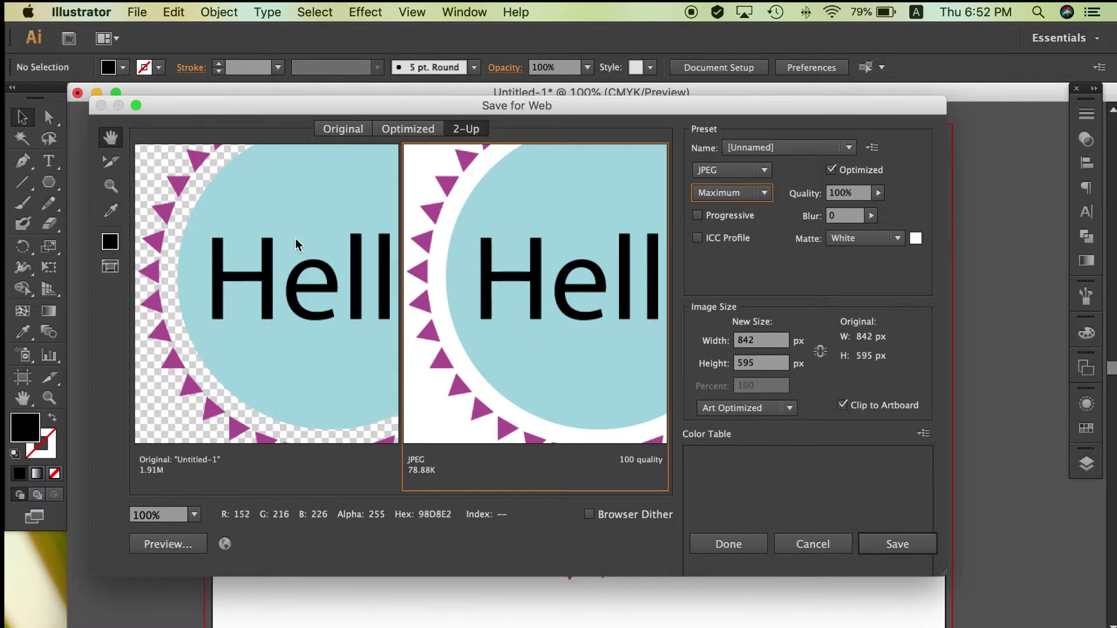
left_click(732, 195)
left_click(720, 212)
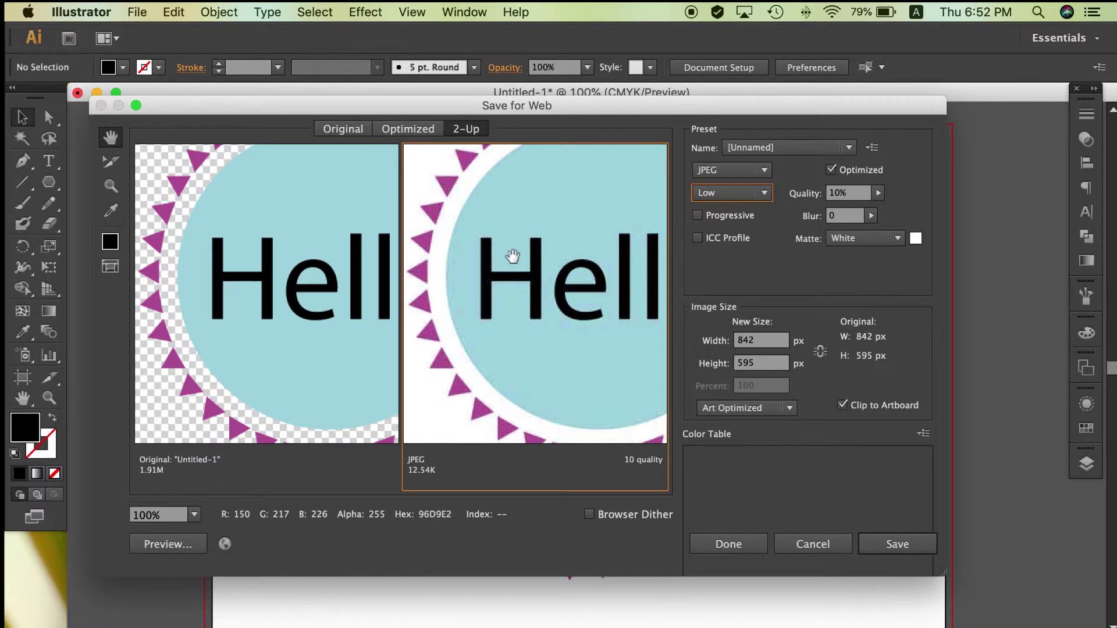
- Set the JPEG quality to Maximum and save the image to the Desktop as Logo
left_click(763, 197)
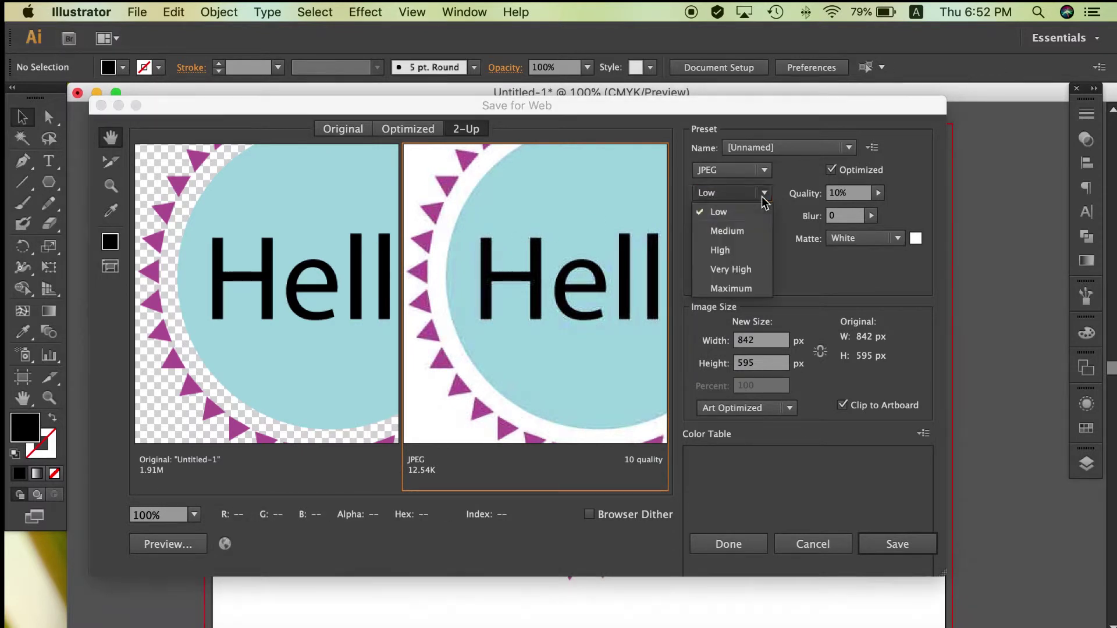
left_click(739, 289)
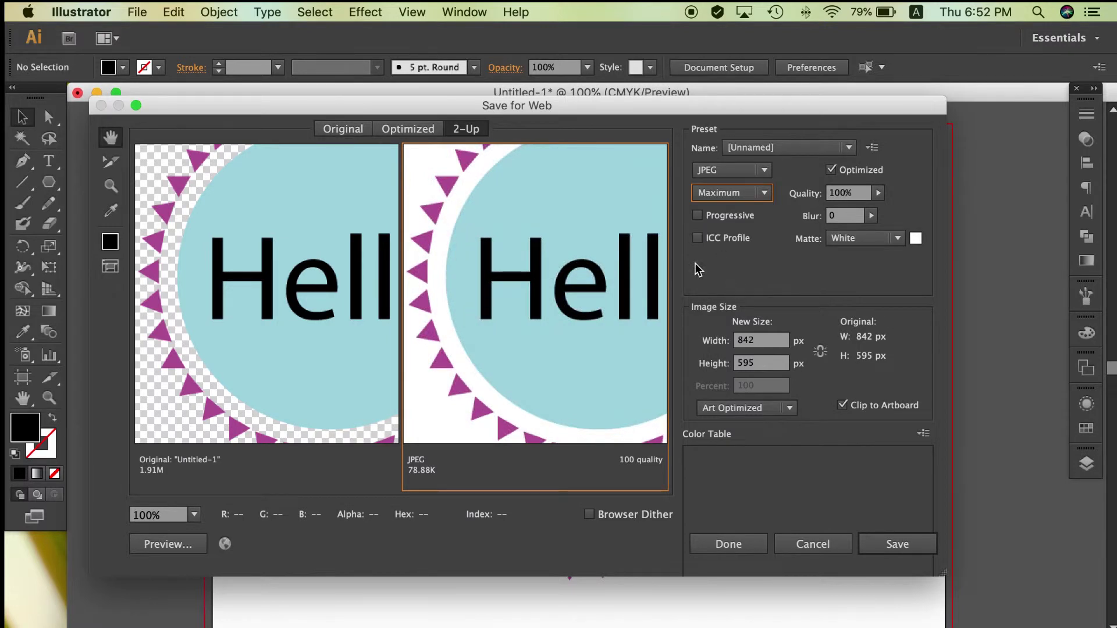
left_click(894, 552)
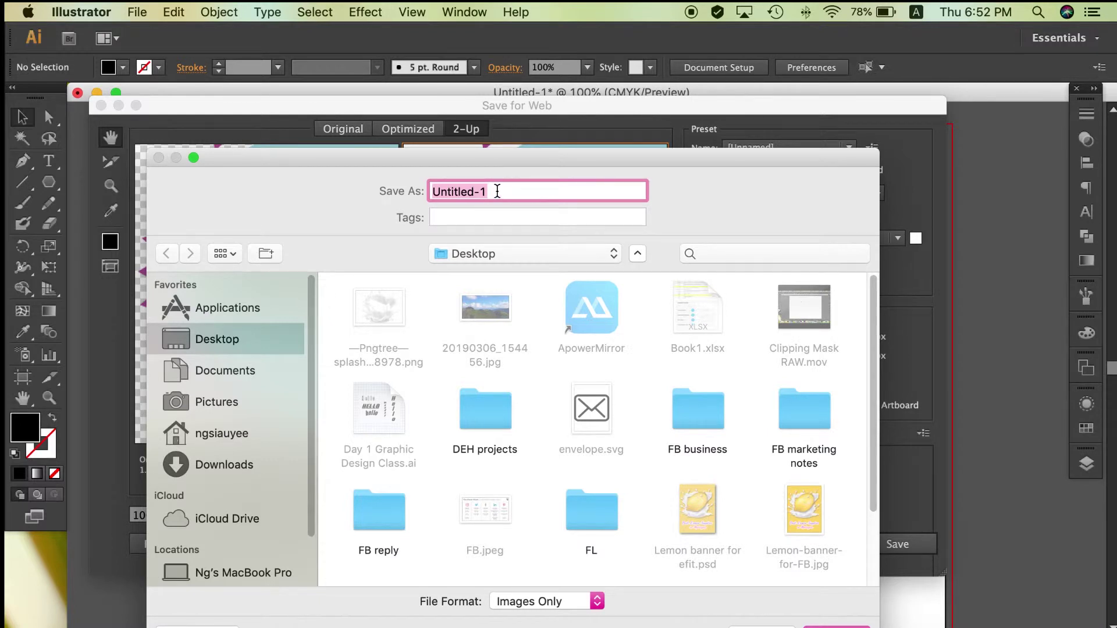
type("Logo")
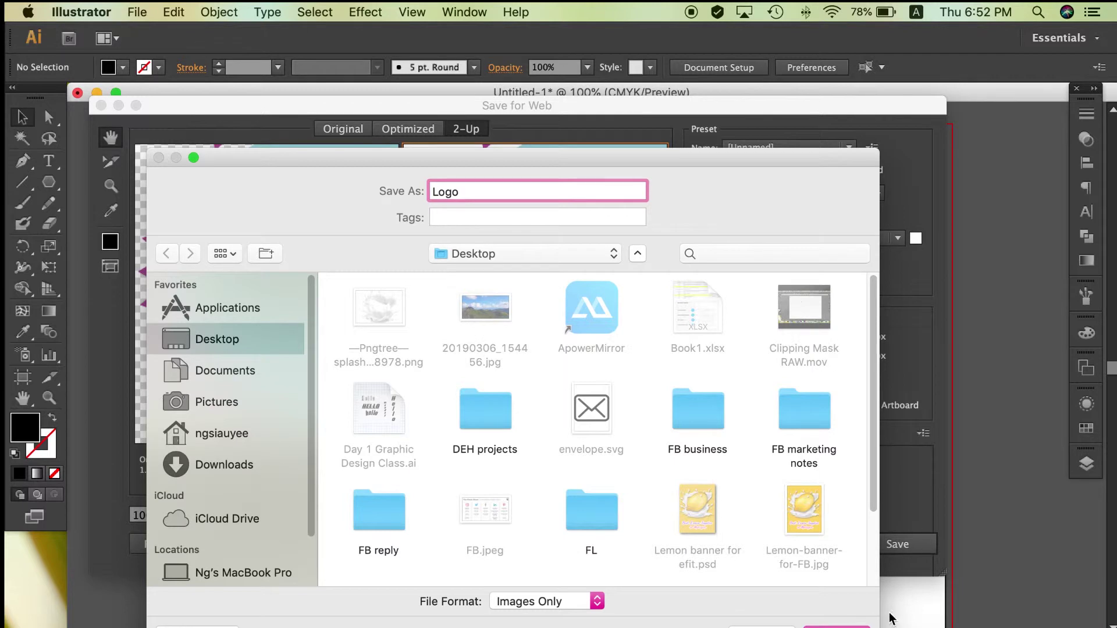
left_click(837, 627)
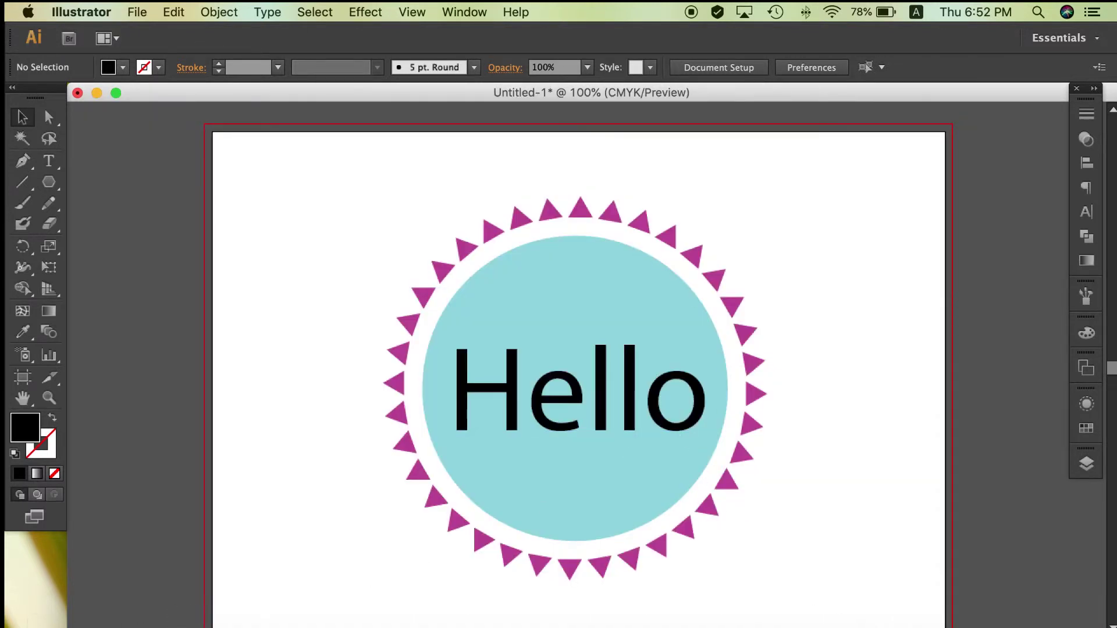
- Switch to Finder and open Logo.jpg from the Desktop to inspect the exported image
left_click(56, 621)
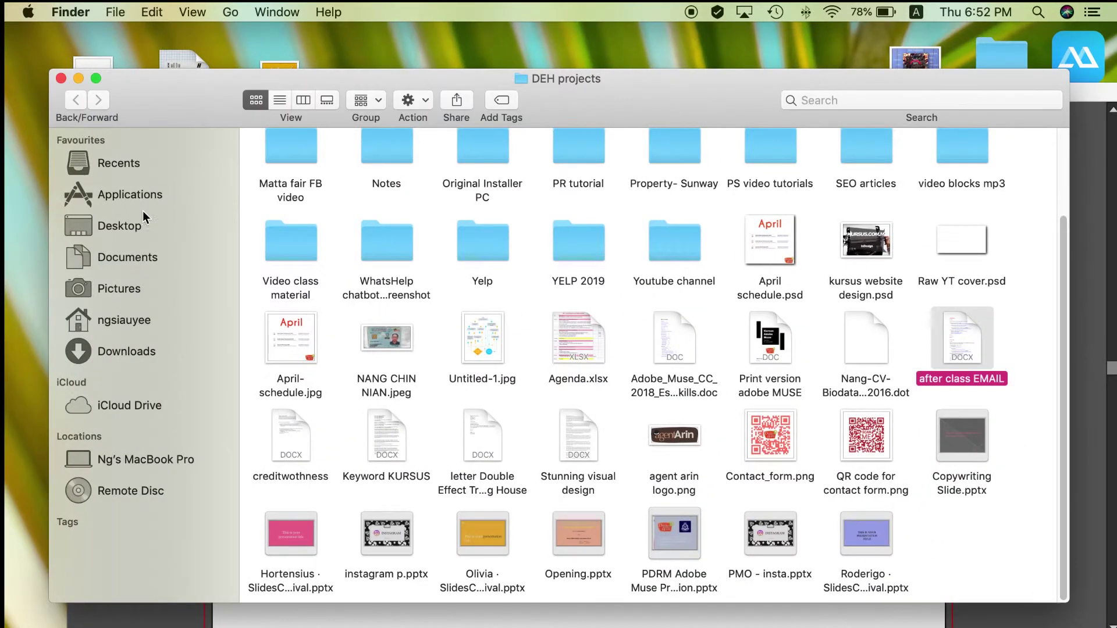
left_click(130, 234)
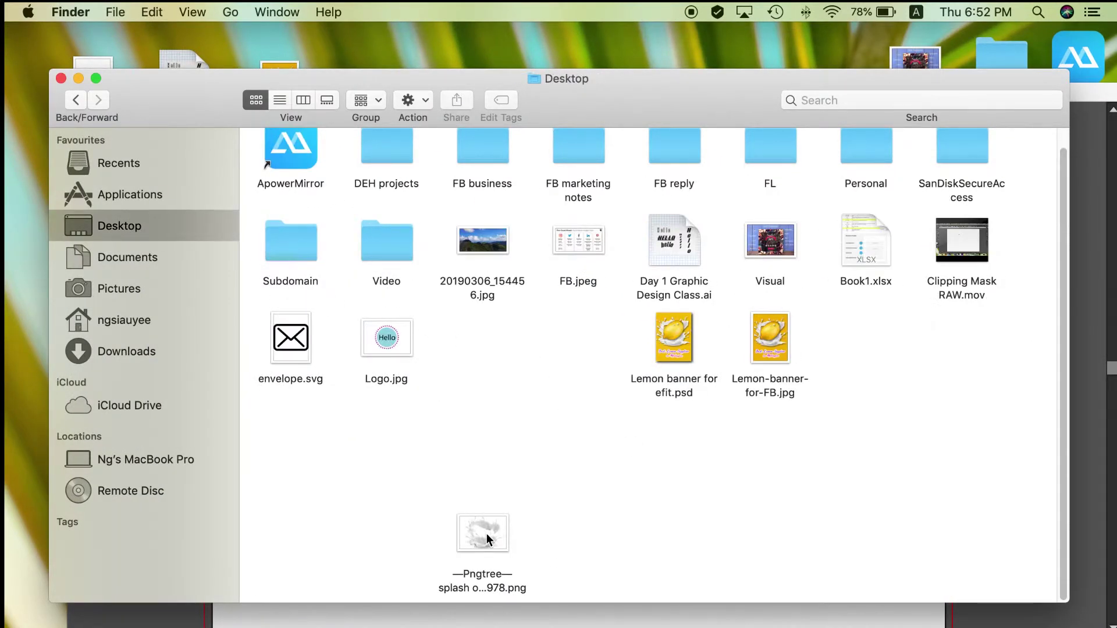
double_click(394, 343)
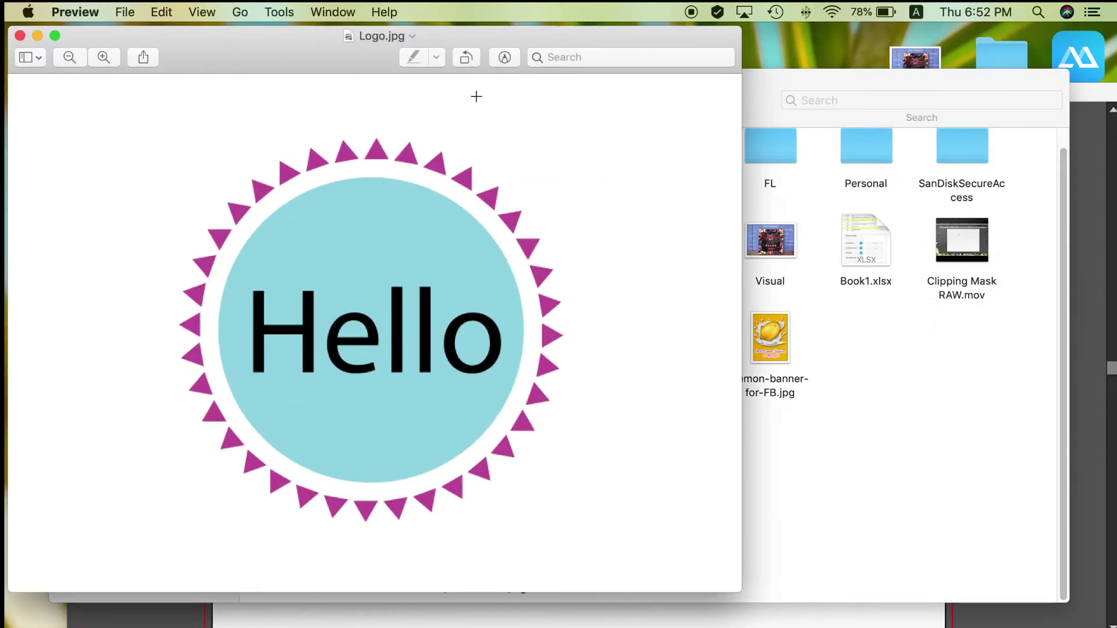
left_click_drag(323, 40, 480, 62)
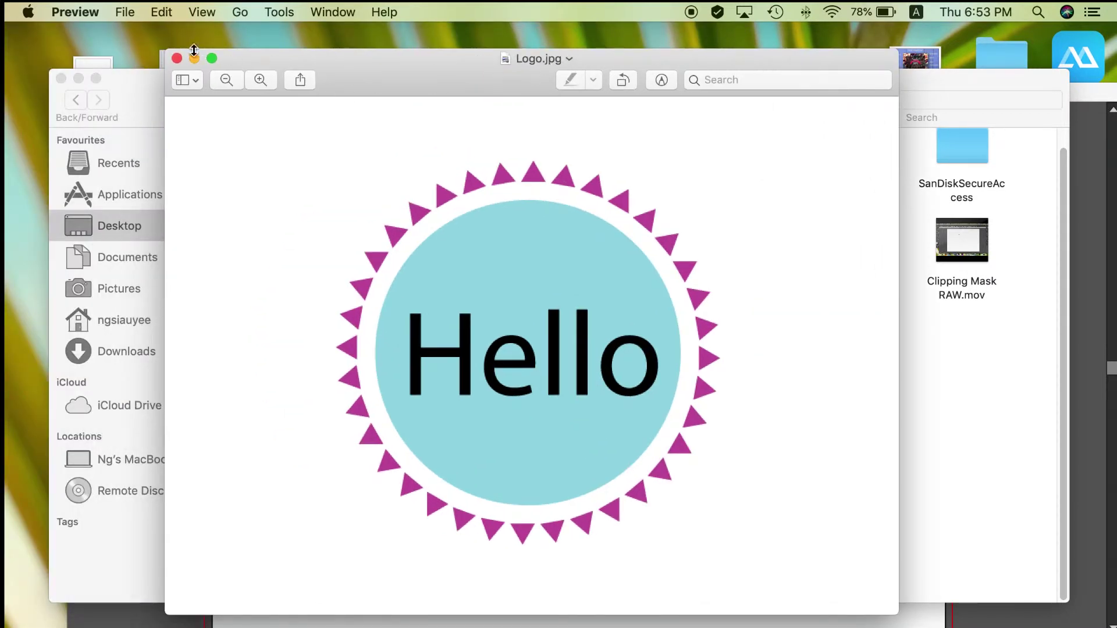
- Switch back to Illustrator, reopen Save for Web and set the file format to PNG-24, checking the logo in the preview
left_click(943, 621)
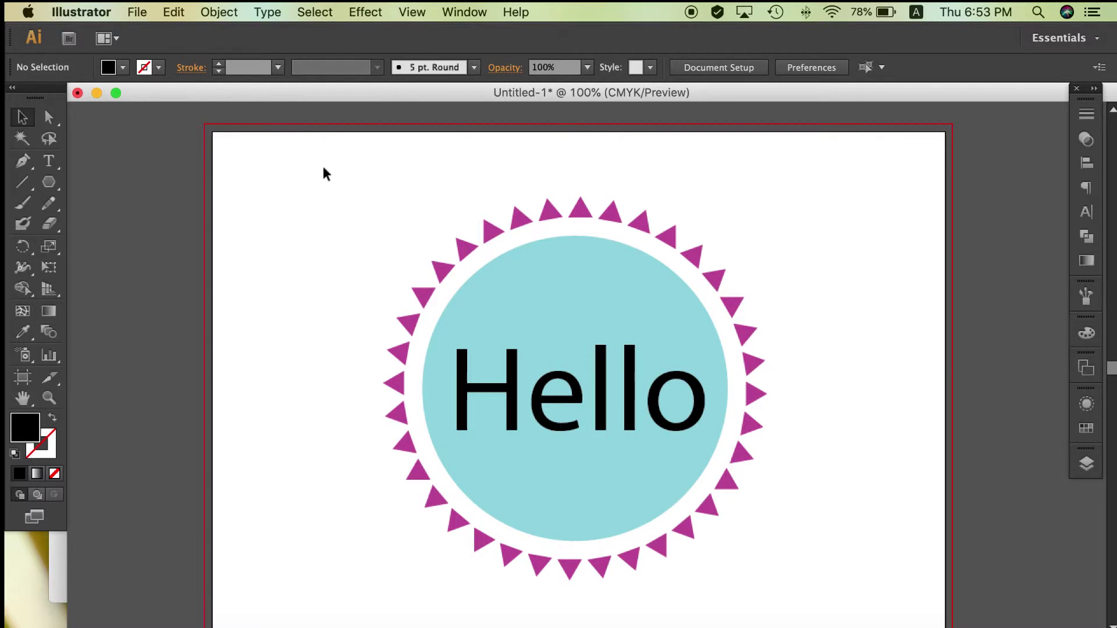
left_click(142, 13)
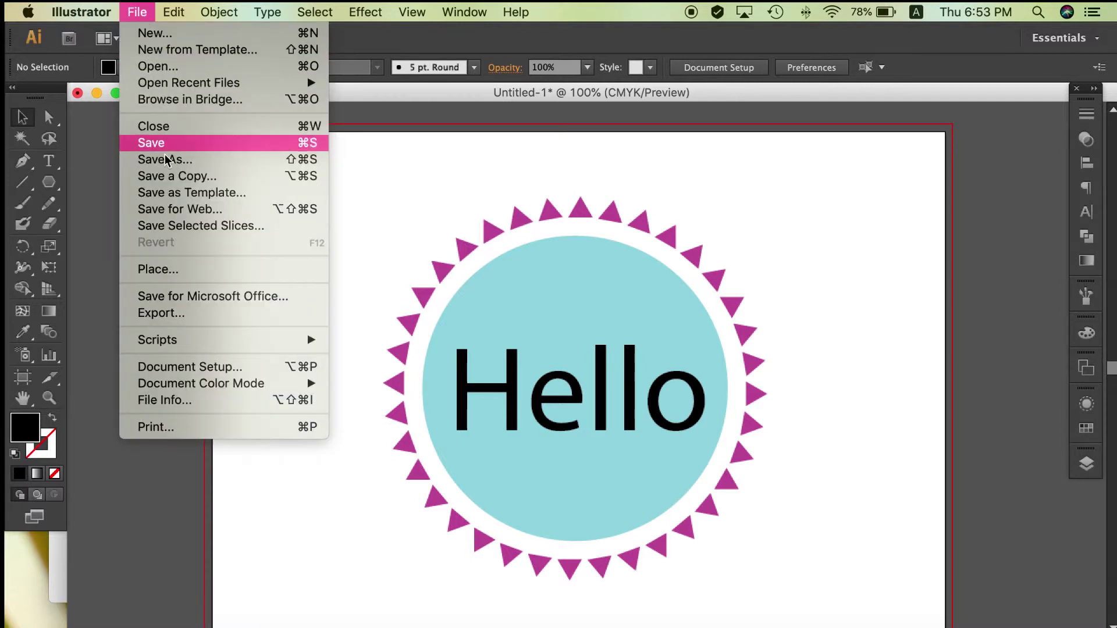
left_click(177, 209)
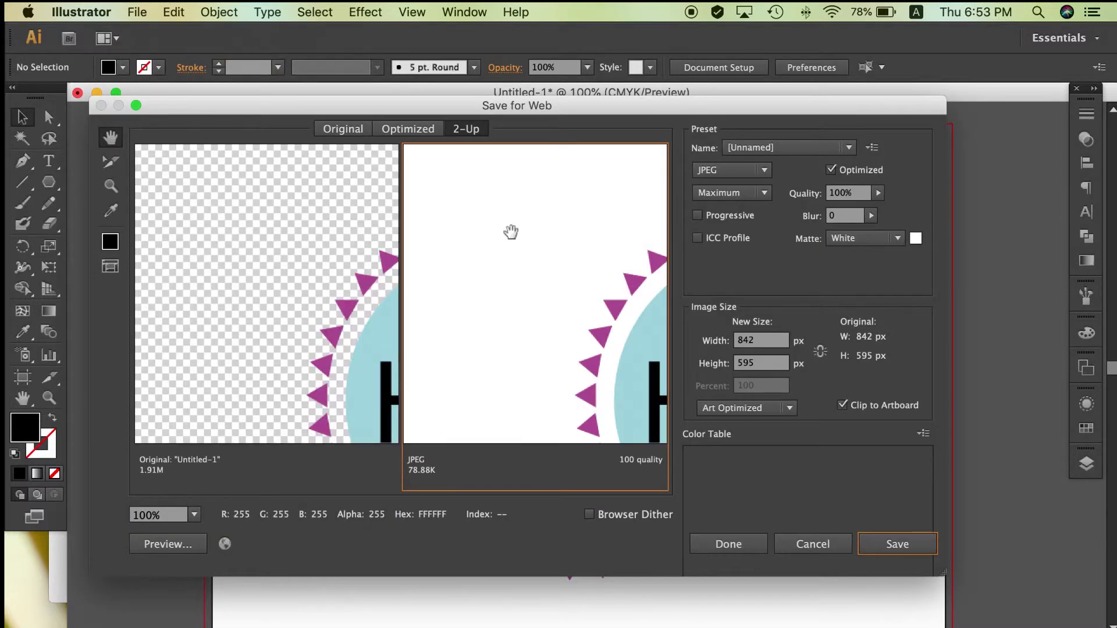
left_click(733, 171)
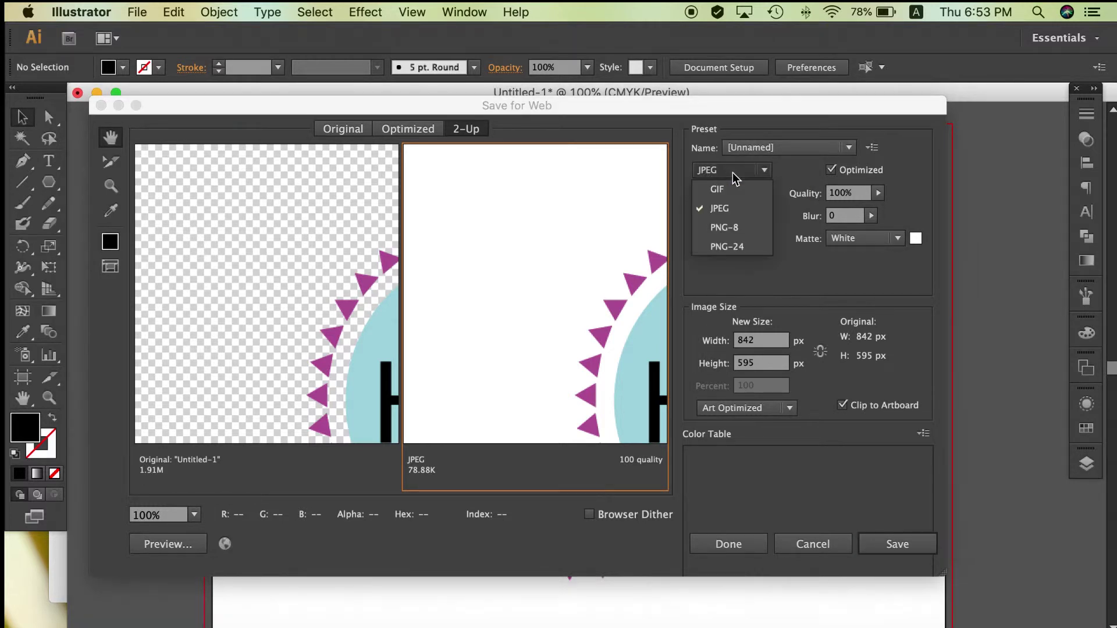
left_click(727, 246)
left_click_drag(609, 336, 559, 302)
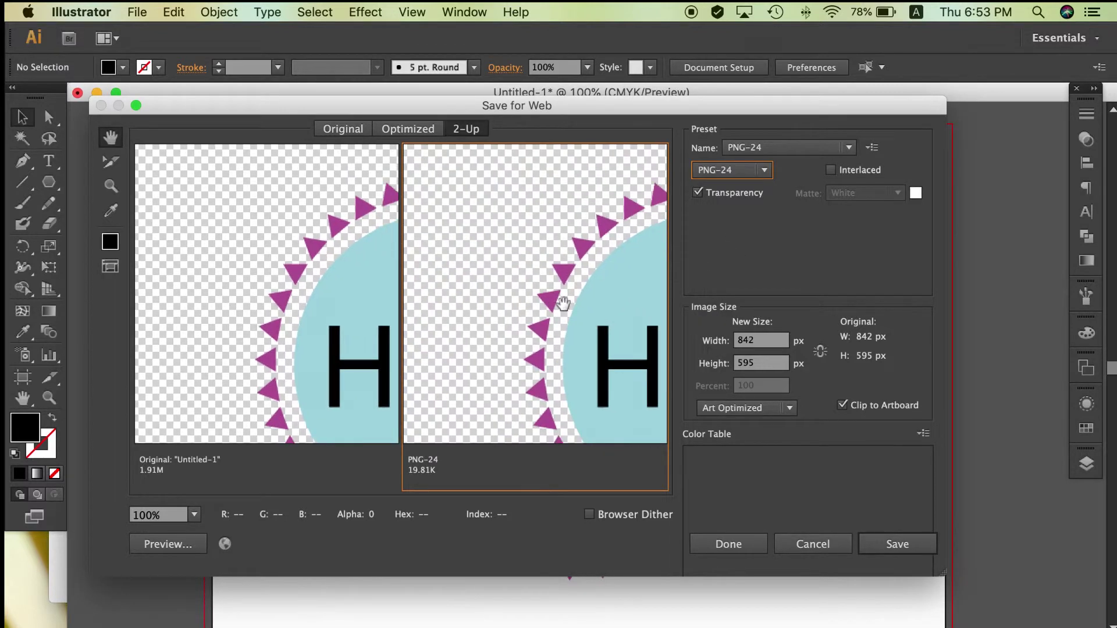
left_click_drag(526, 214, 499, 204)
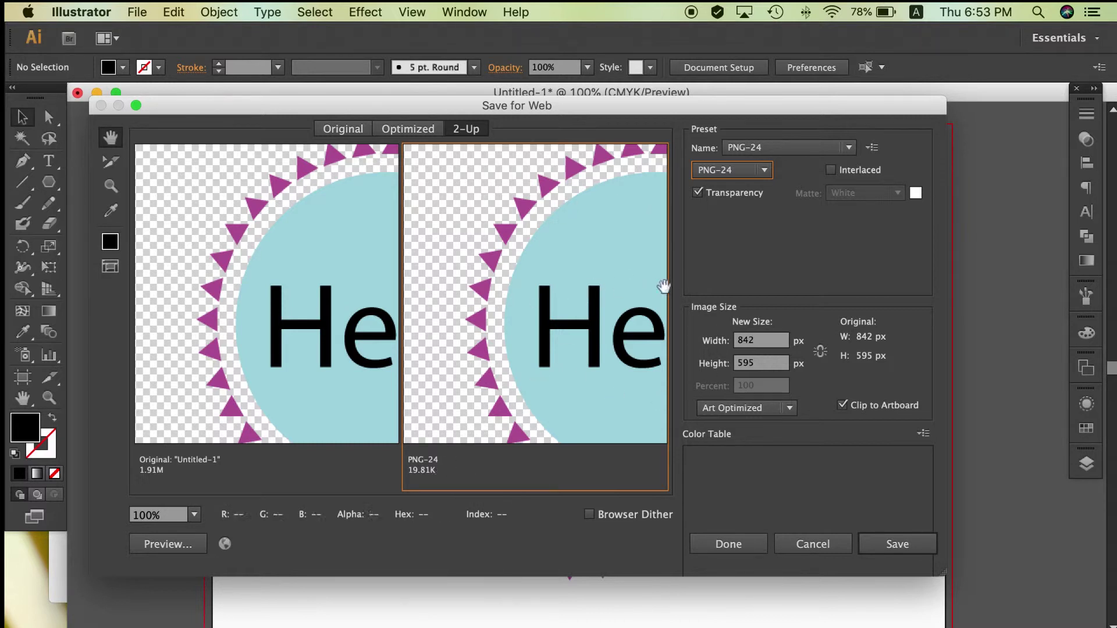
- Save the PNG-24 image to the Desktop under the name "Logo transaprent"
left_click(909, 542)
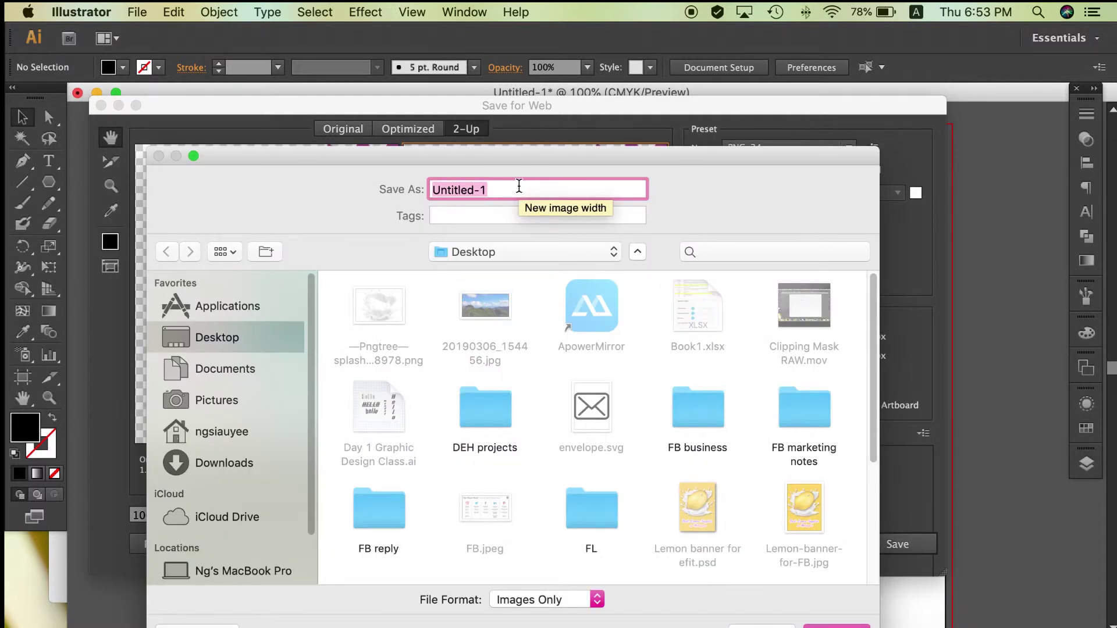
type("Logo")
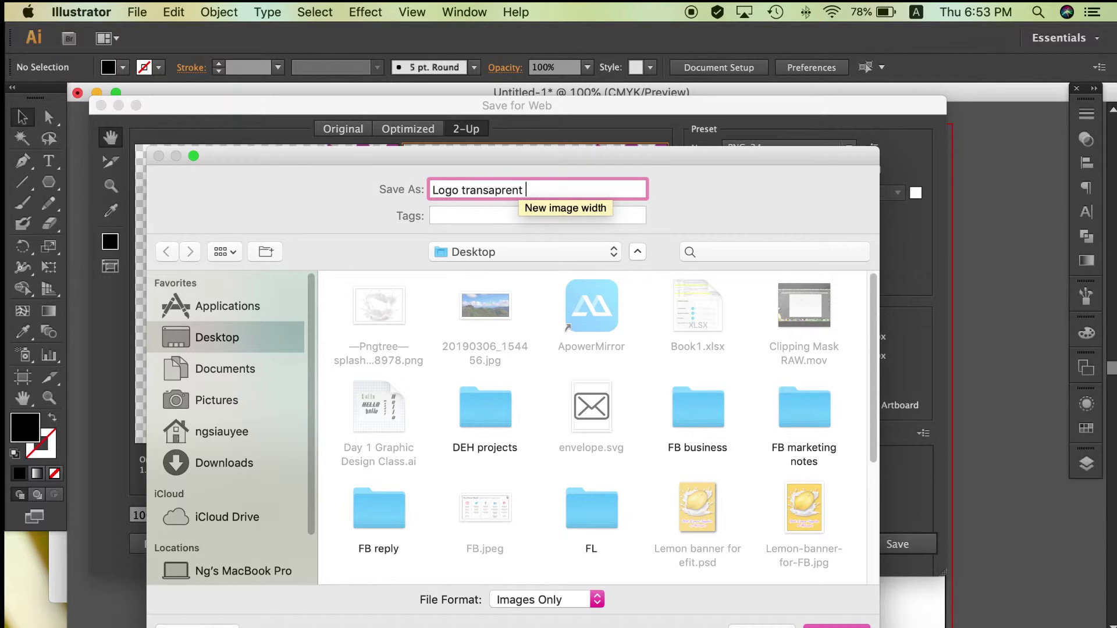
type(" transaprent")
left_click(838, 626)
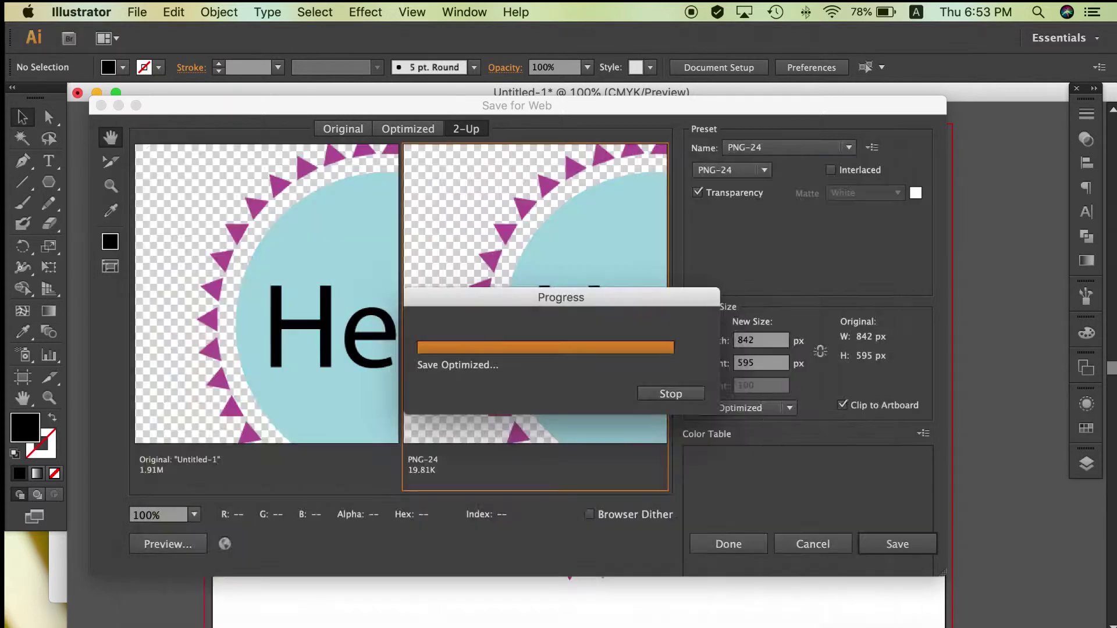
- Switch to Finder, move Logo-transaprent-.png beside Logo.jpg in the Desktop folder, and select Logo.jpg
left_click(55, 575)
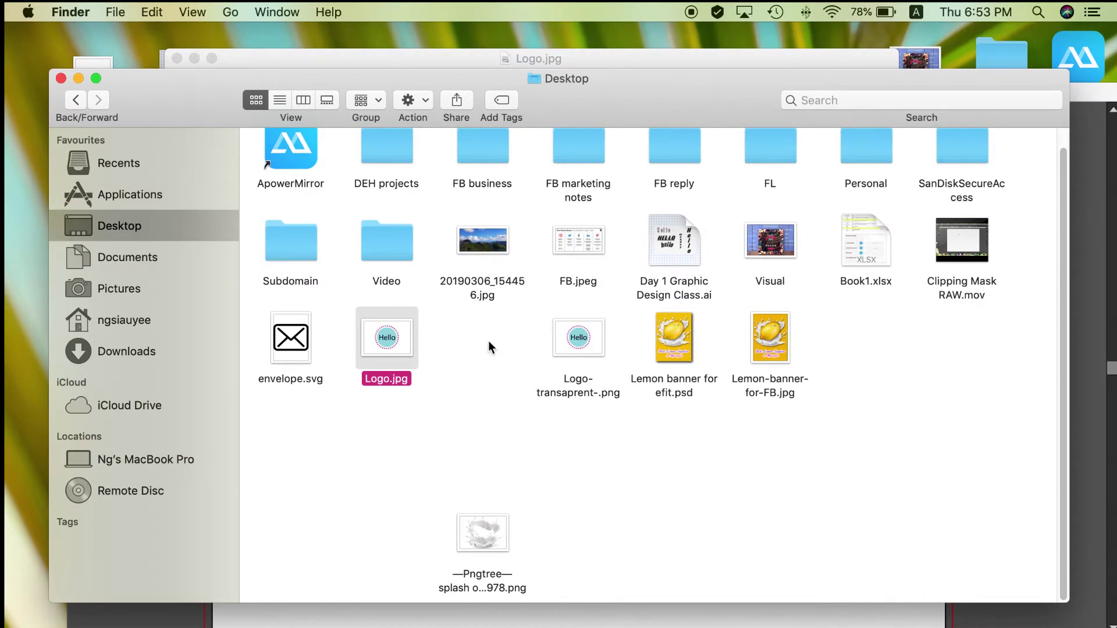
left_click_drag(582, 344, 467, 332)
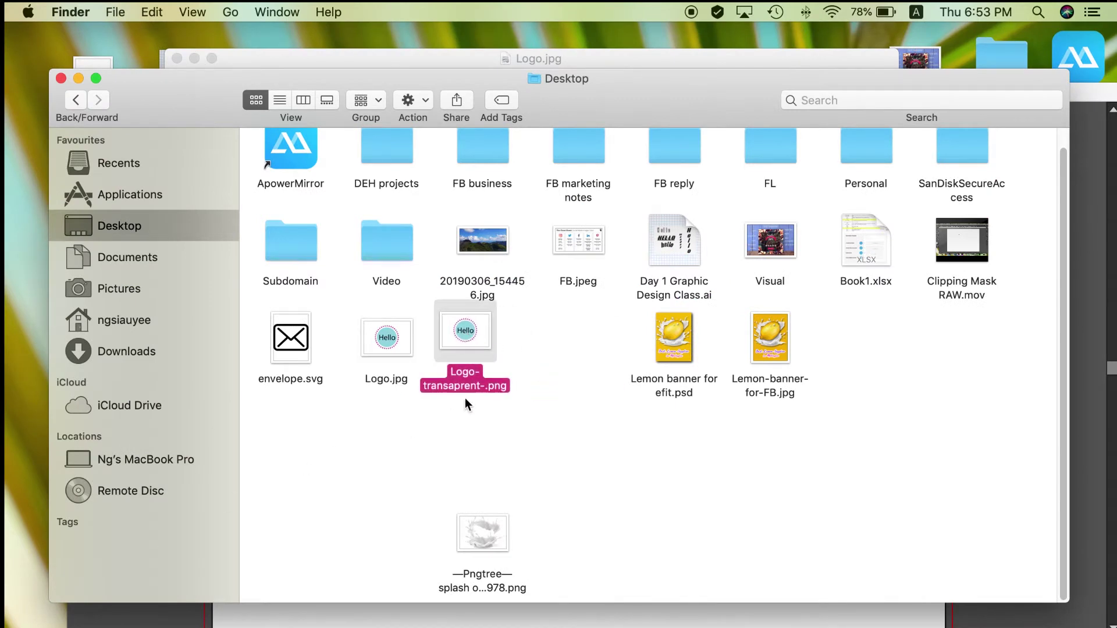
left_click(396, 382)
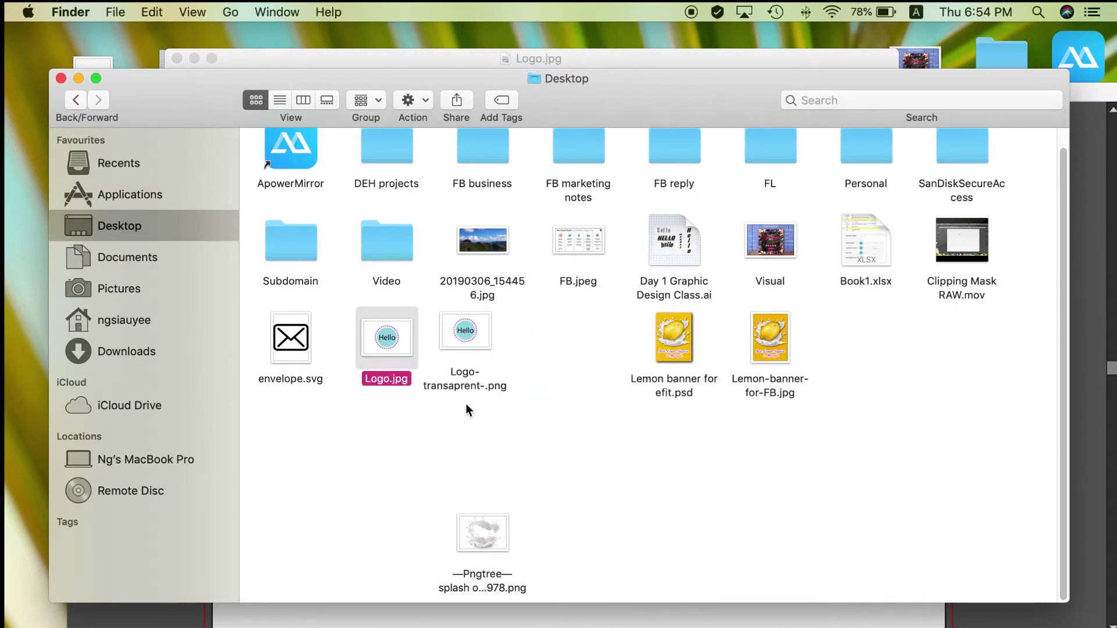
- Open Logo-transaprent-.png from the Desktop folder to inspect the exported image, and switch back to Illustrator
left_click(483, 342)
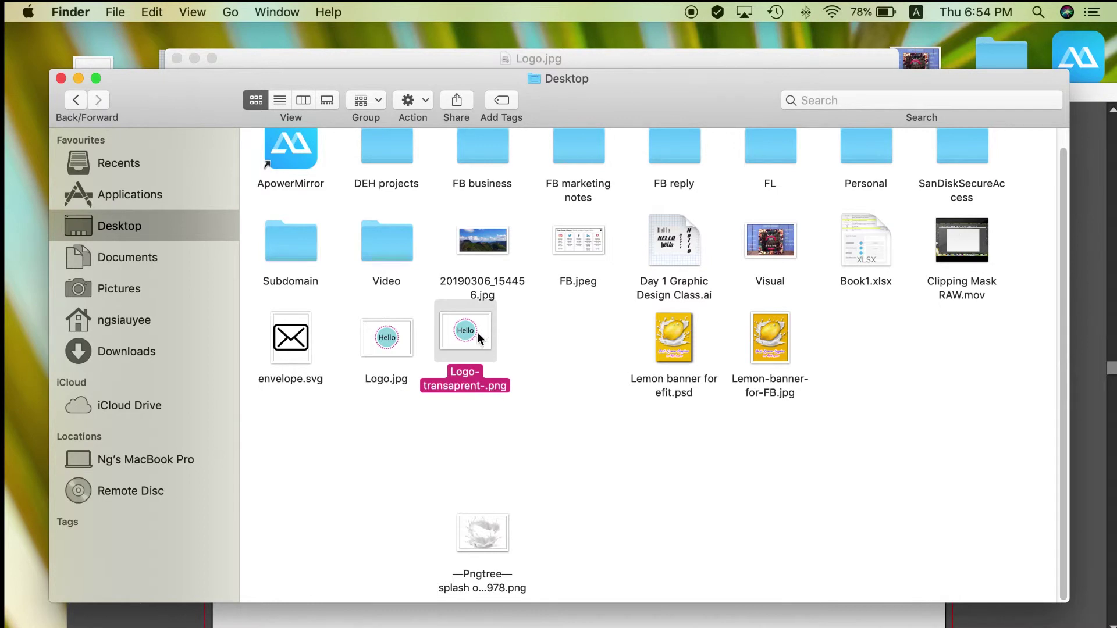
double_click(473, 332)
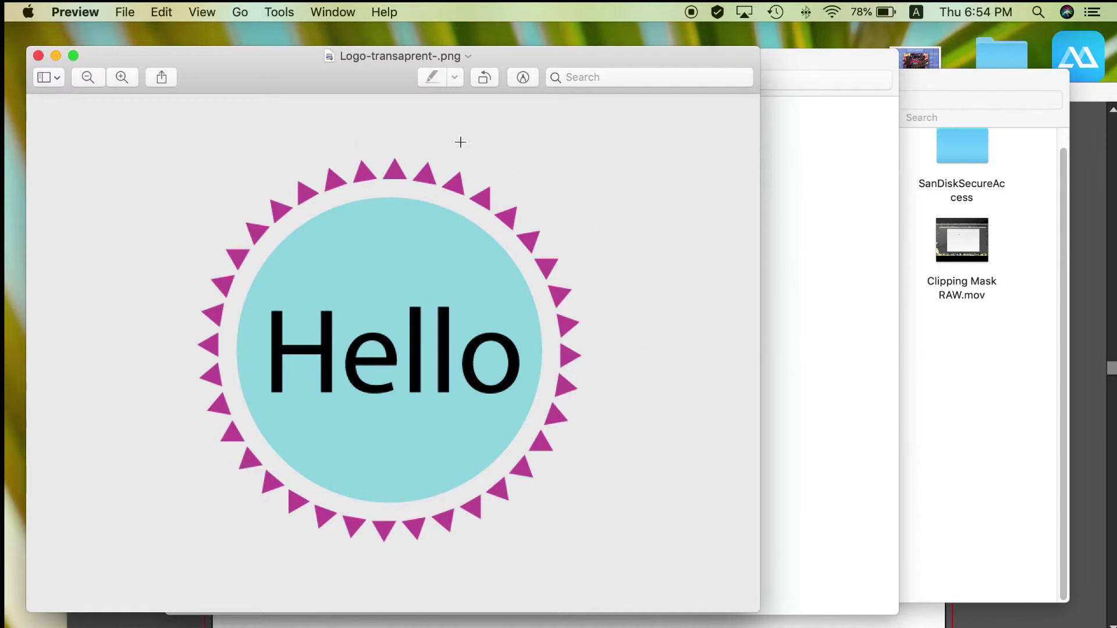
left_click(1081, 424)
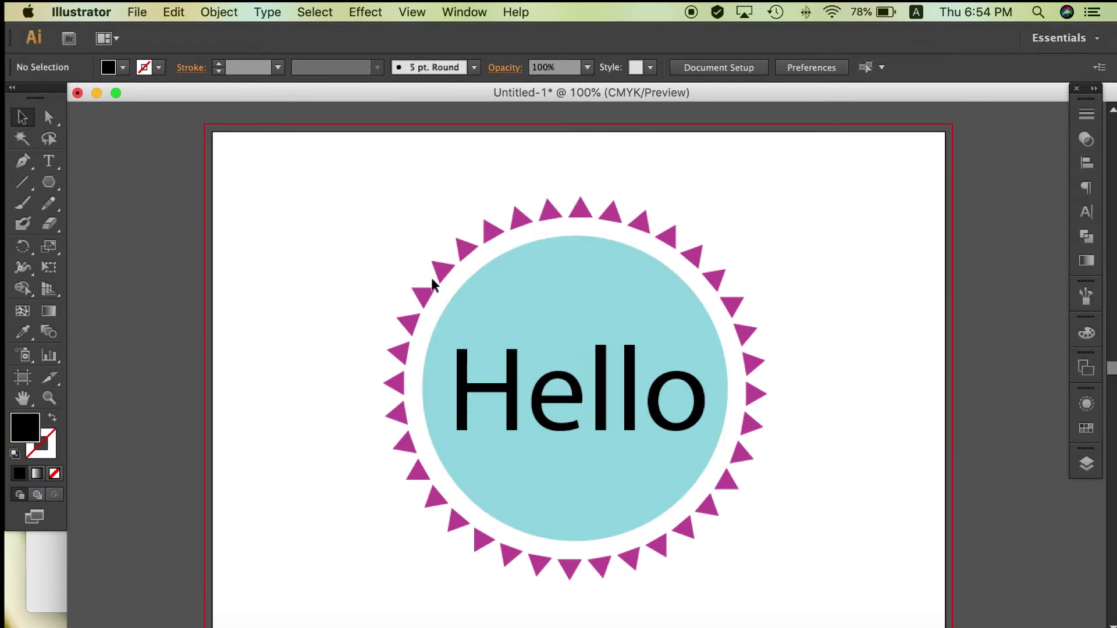
- Draw a black rectangle over the whole artboard and stretch it so that it reaches the bleed guides on every side
scroll(432, 277, "down", 1)
key("super+minus")
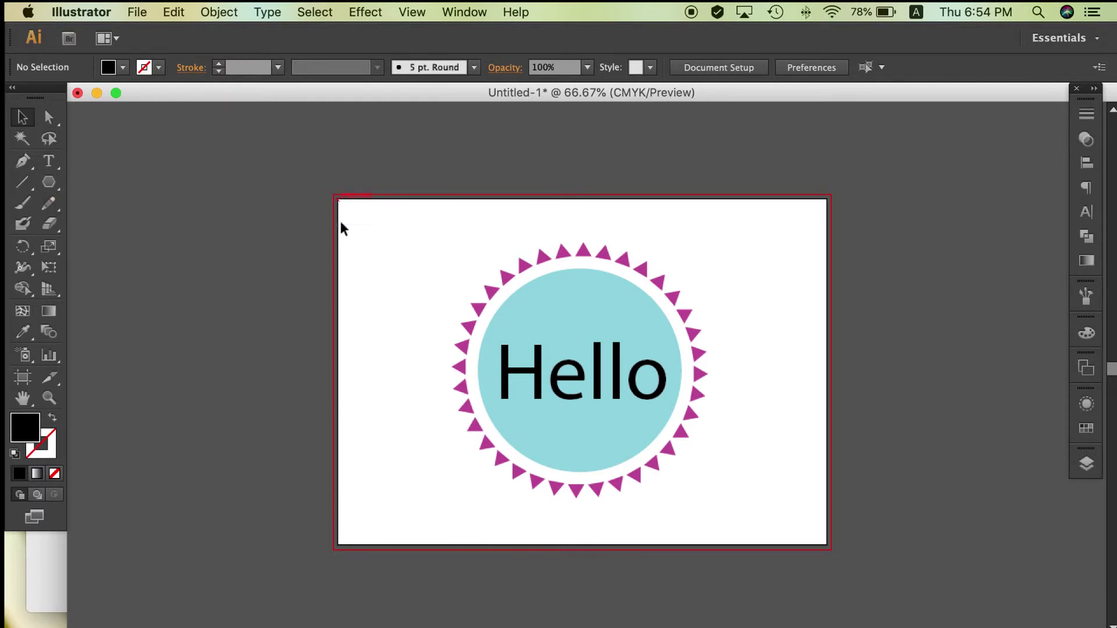
left_click(49, 182)
left_click(109, 182)
left_click_drag(333, 195, 827, 550)
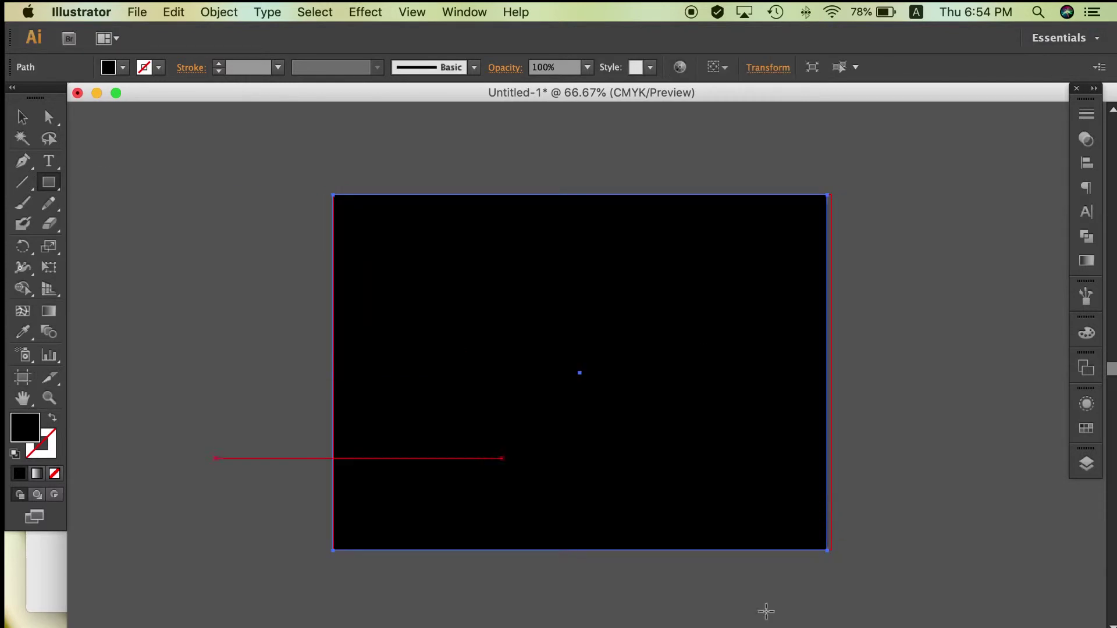
left_click(22, 116)
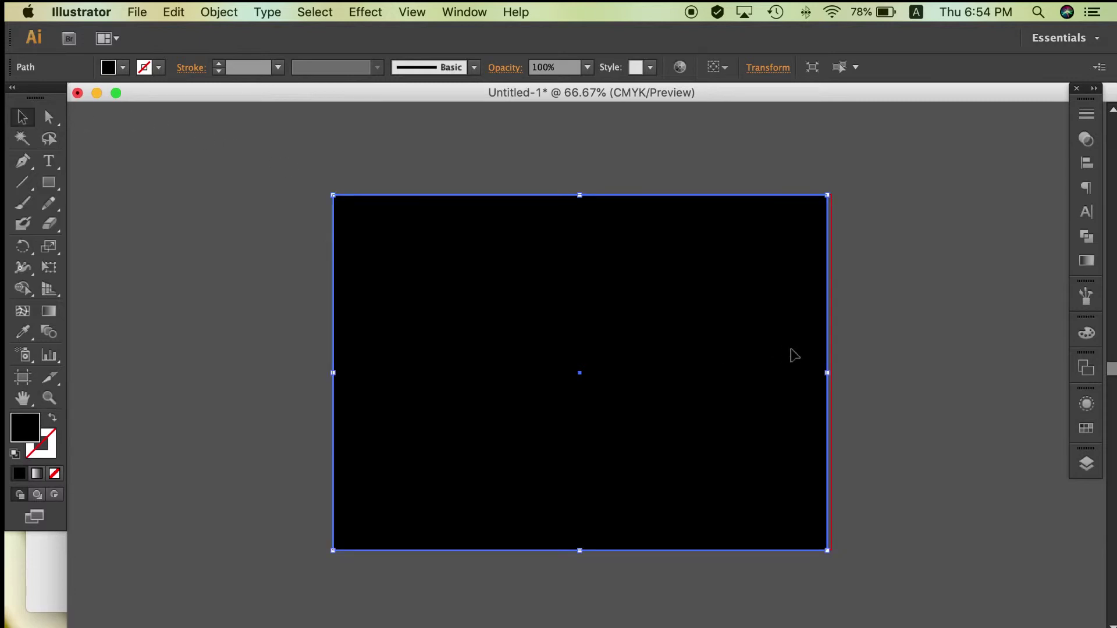
left_click_drag(827, 372, 832, 373)
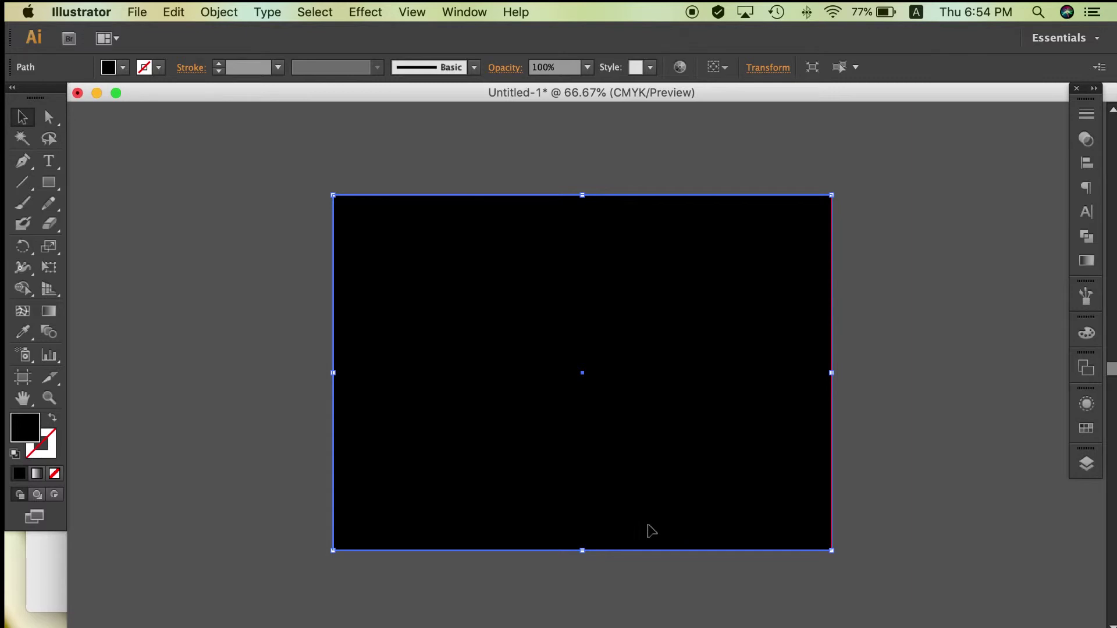
- Send the black rectangle to the back, behind the Hello logo, and deselect it
right_click(733, 294)
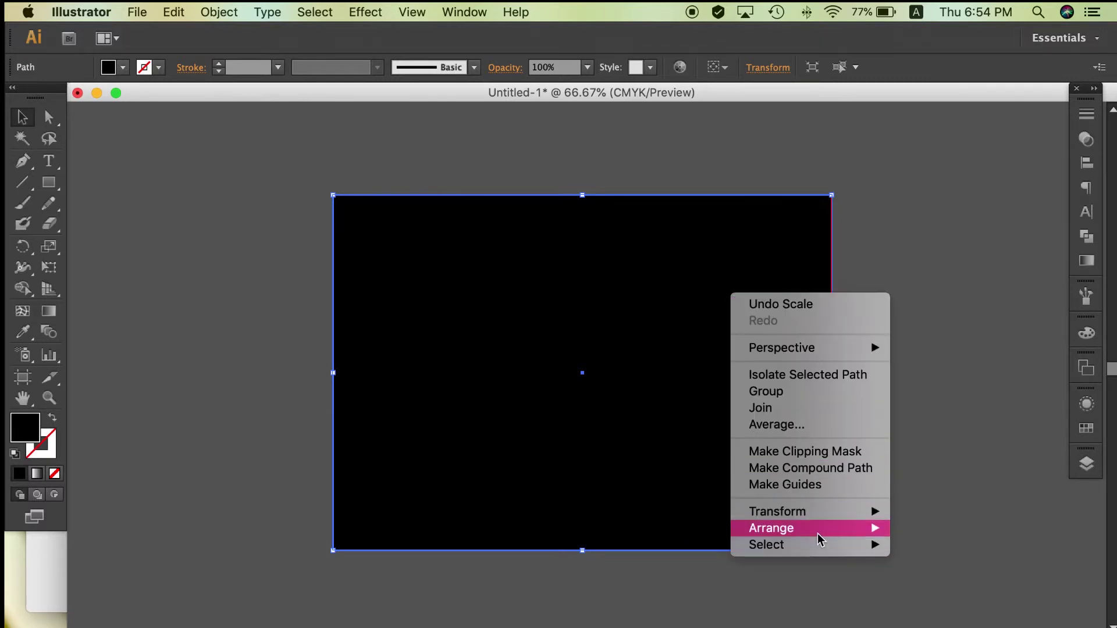
mouse_move(838, 536)
left_click(946, 578)
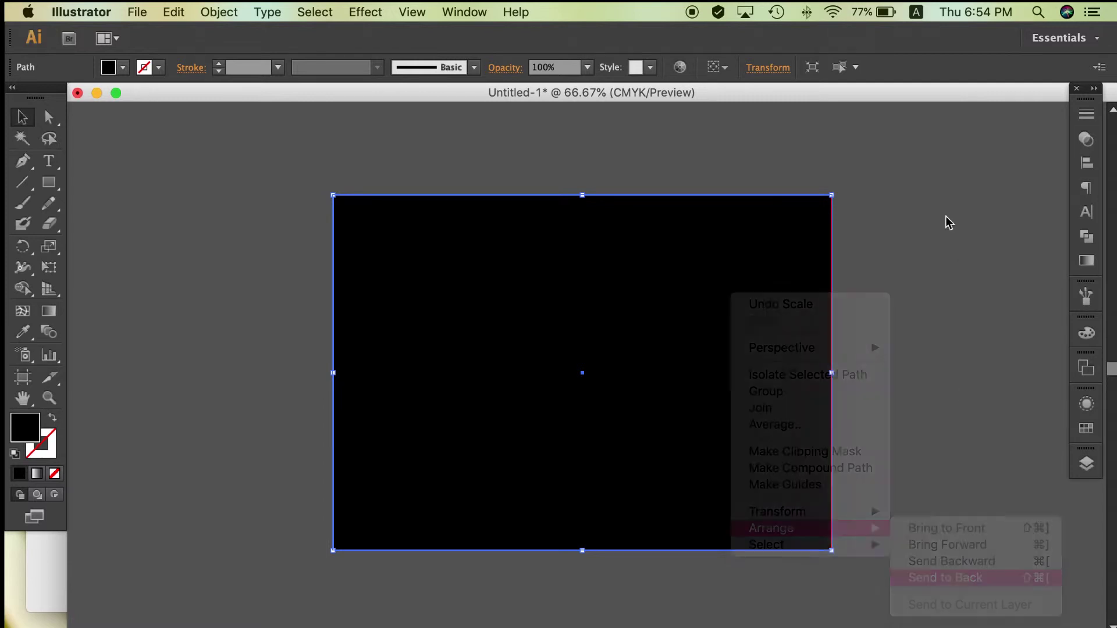
left_click(944, 220)
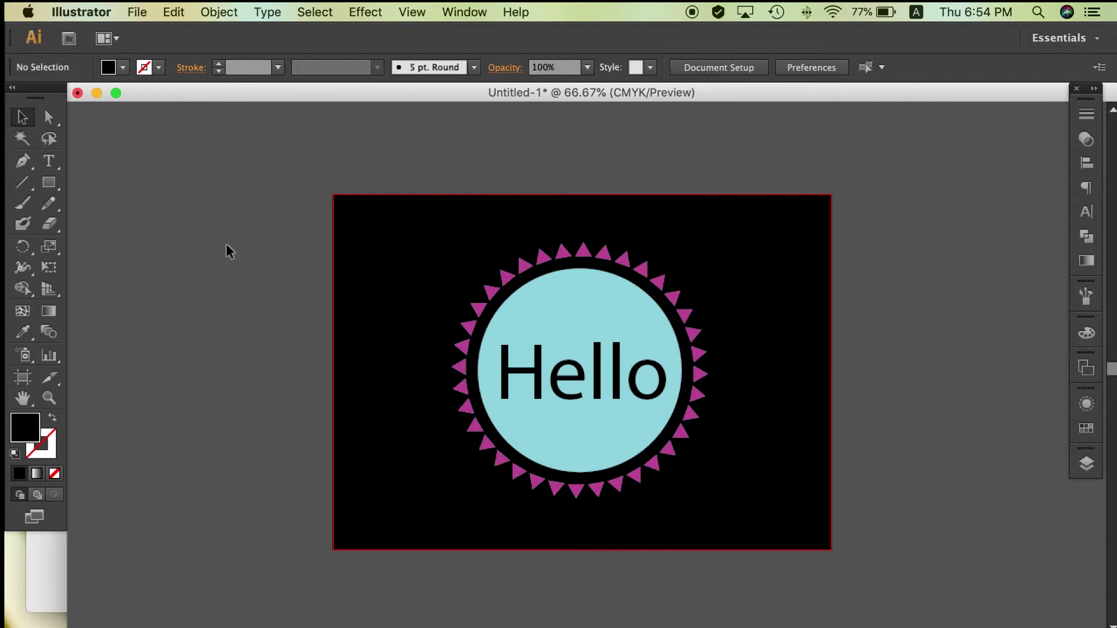
- Save the document to the Desktop in Adobe PDF format under the name "logo for supplier"
left_click(141, 13)
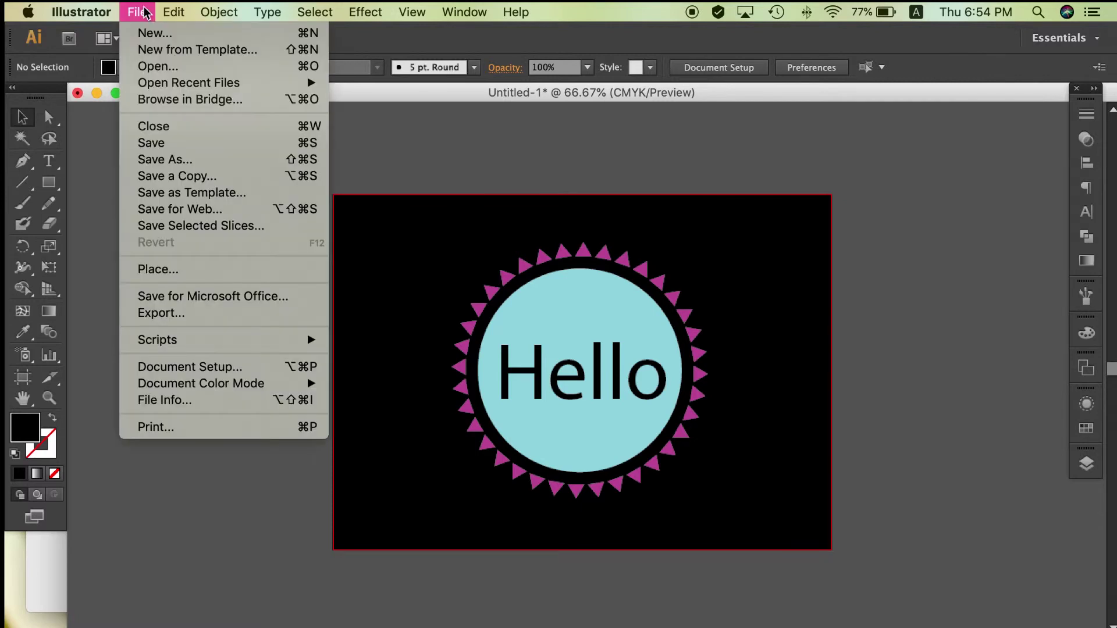
left_click(171, 158)
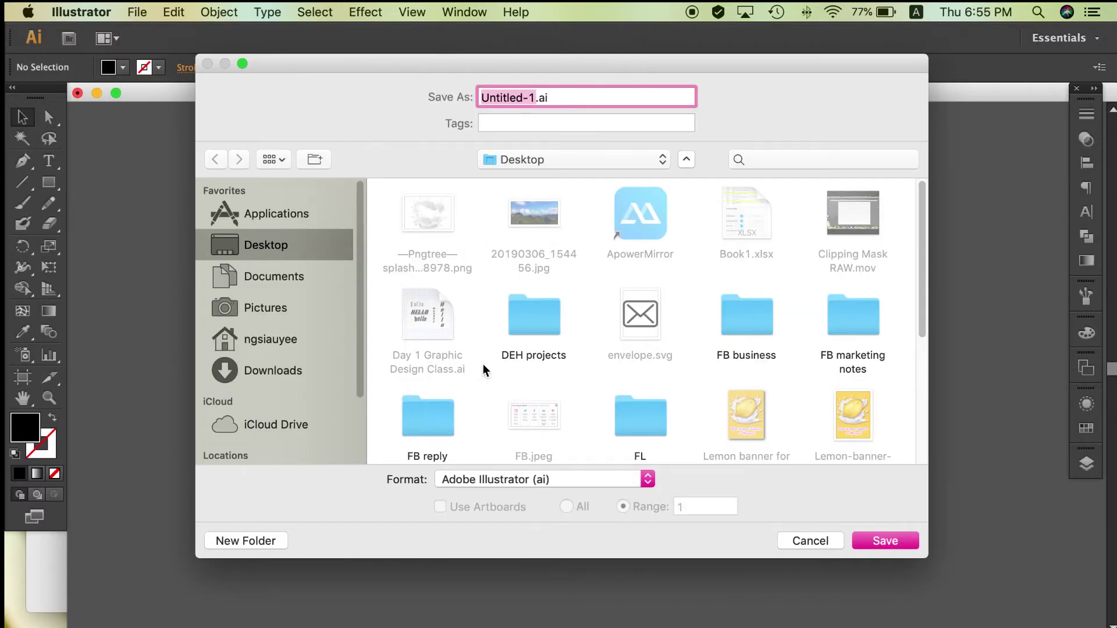
left_click(609, 483)
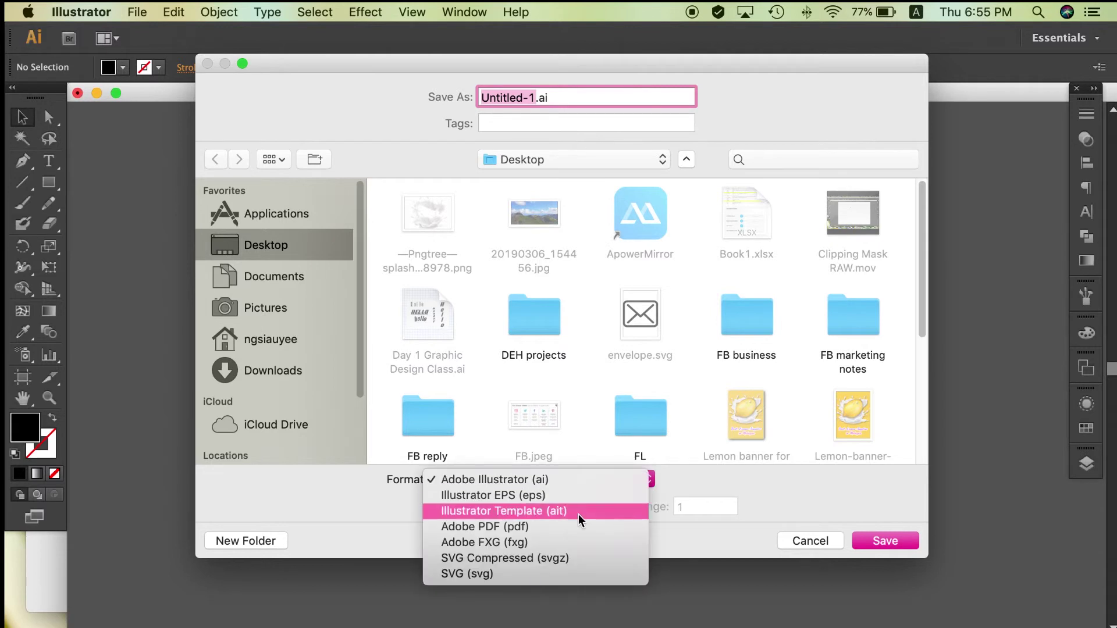
left_click(526, 529)
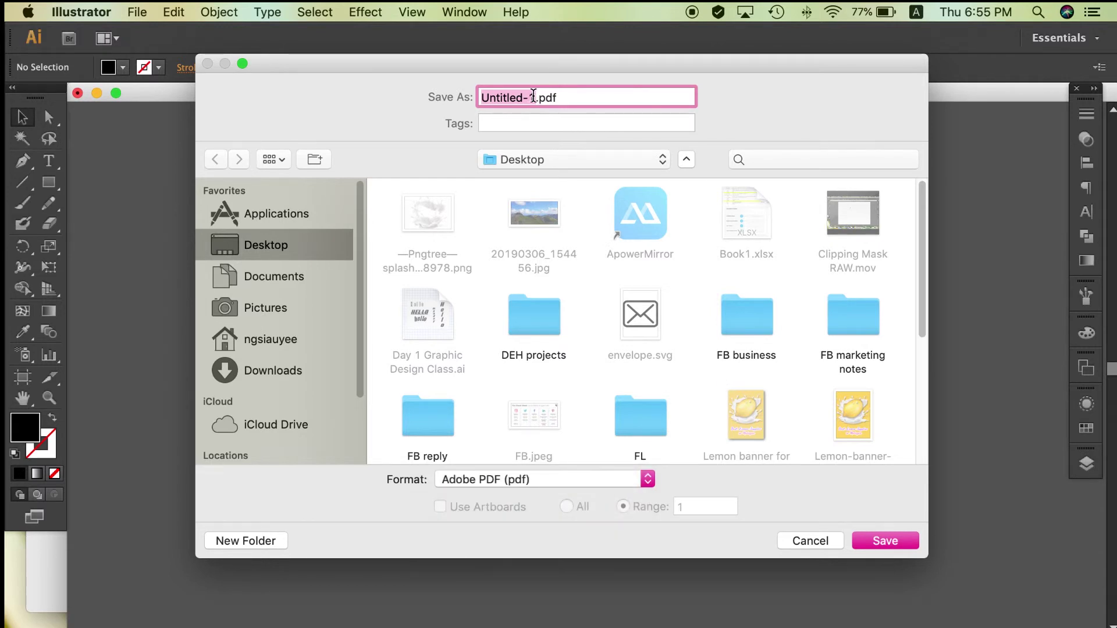
type("logo for su")
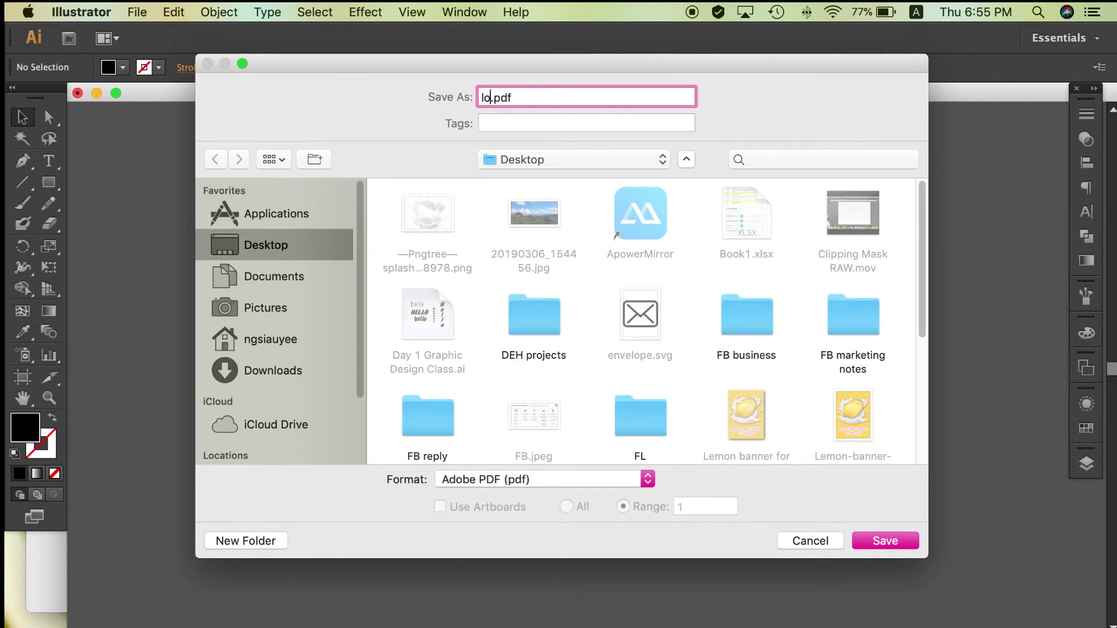
type("pplier")
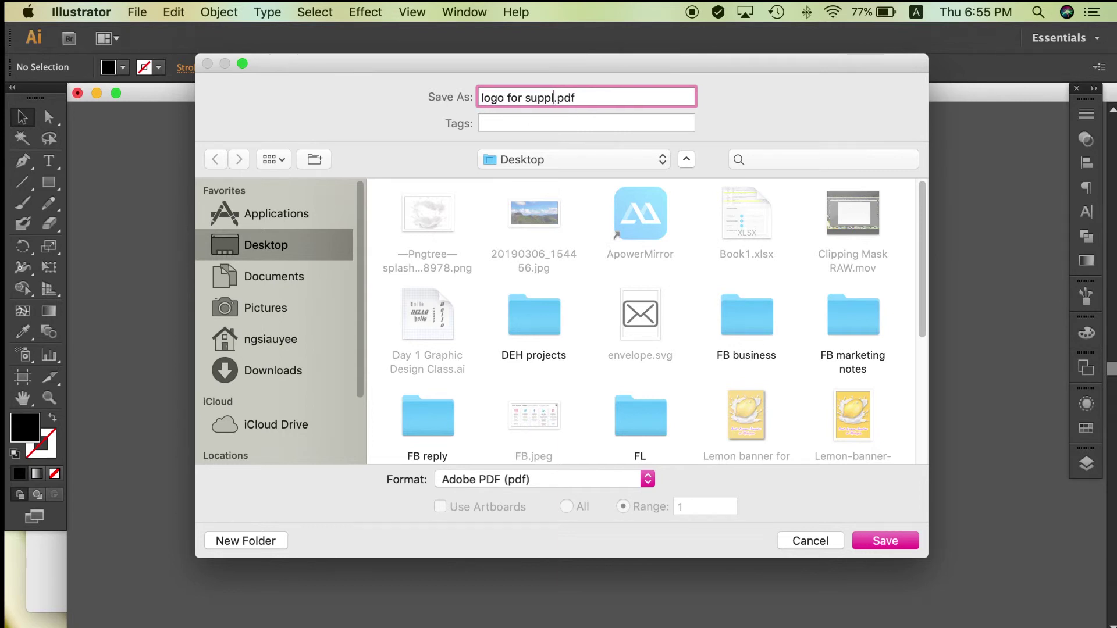
left_click(882, 540)
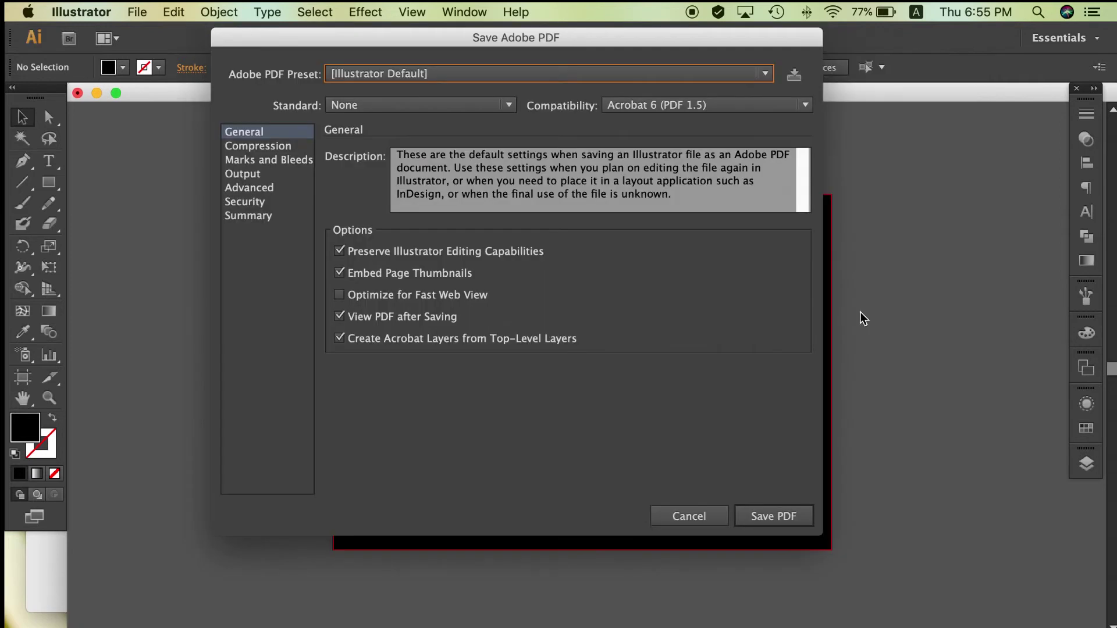
- Turn on All Printer's Marks in the PDF's marks and bleeds settings and save the PDF
left_click_drag(447, 42, 463, 78)
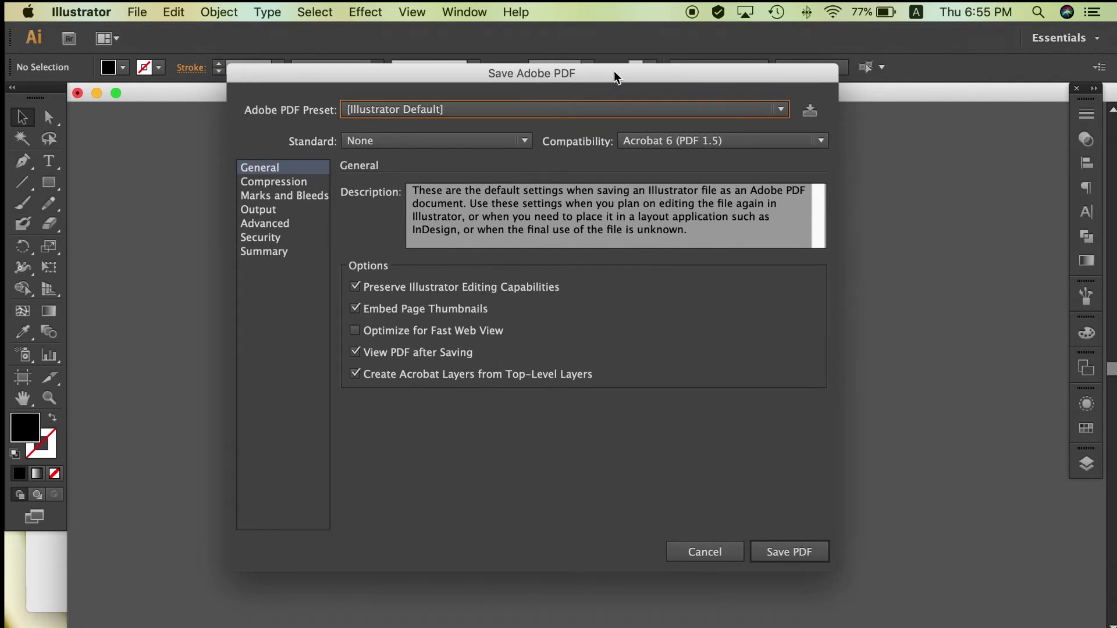
left_click(309, 199)
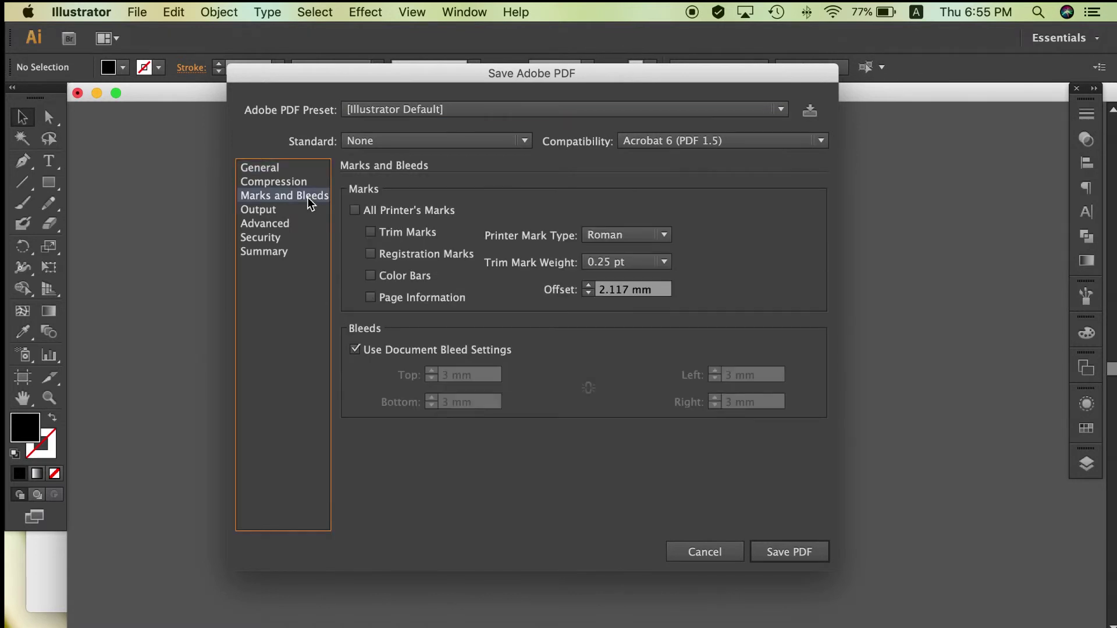
left_click(354, 210)
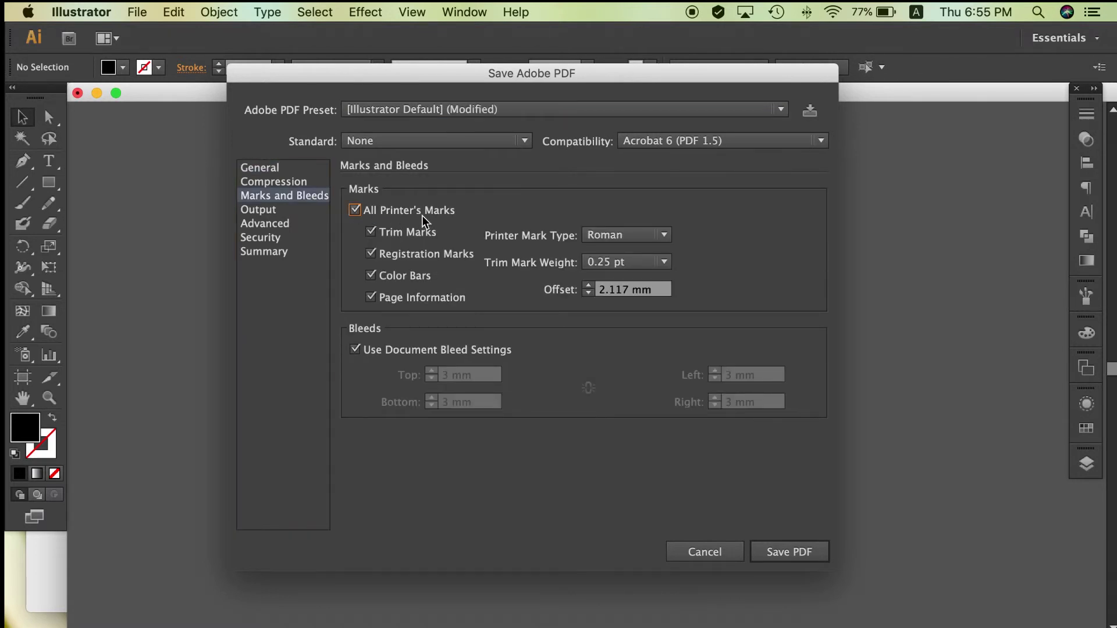
left_click(812, 557)
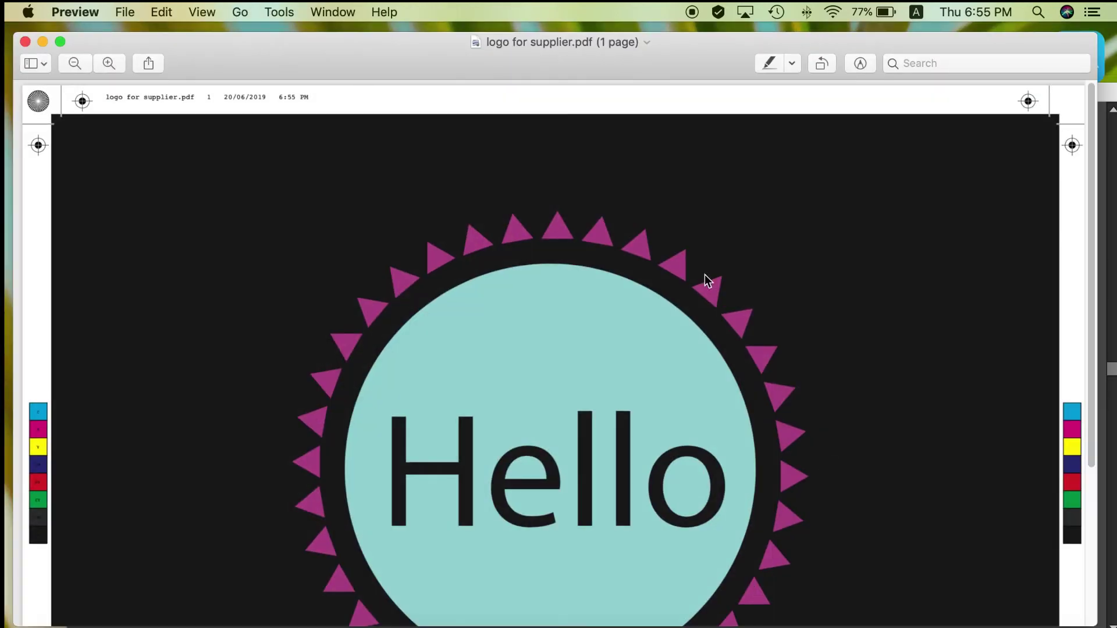
- Examine the printer's marks, colour bars and bleed around the logo in logo for supplier.pdf, and close the PDF
left_click_drag(551, 65, 556, 42)
scroll(541, 179, "down", 8)
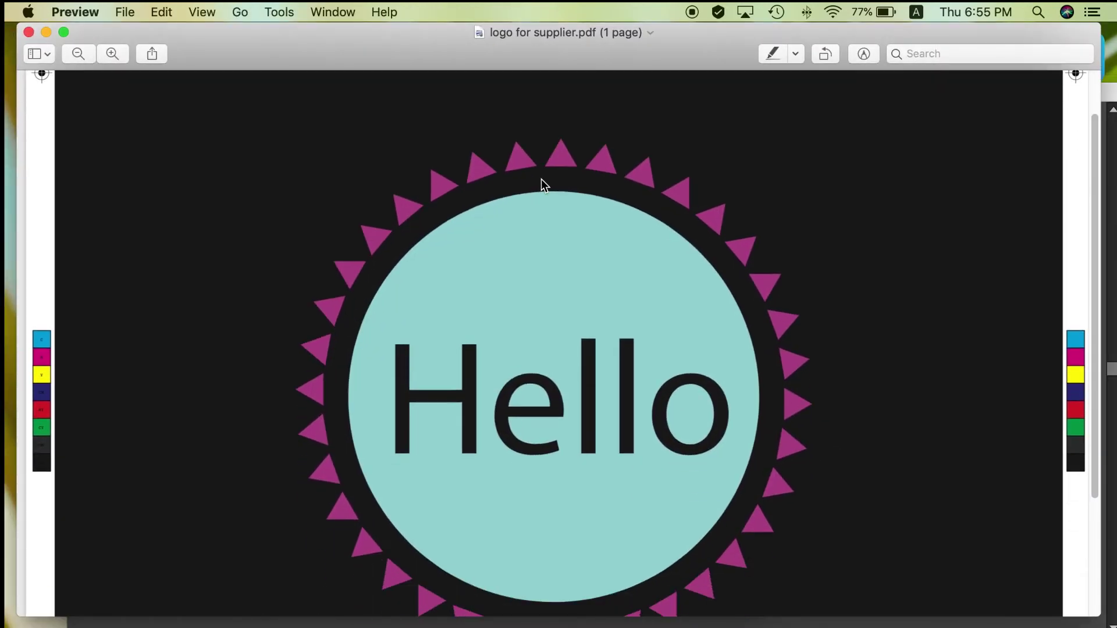
scroll(1002, 448, "up", 5)
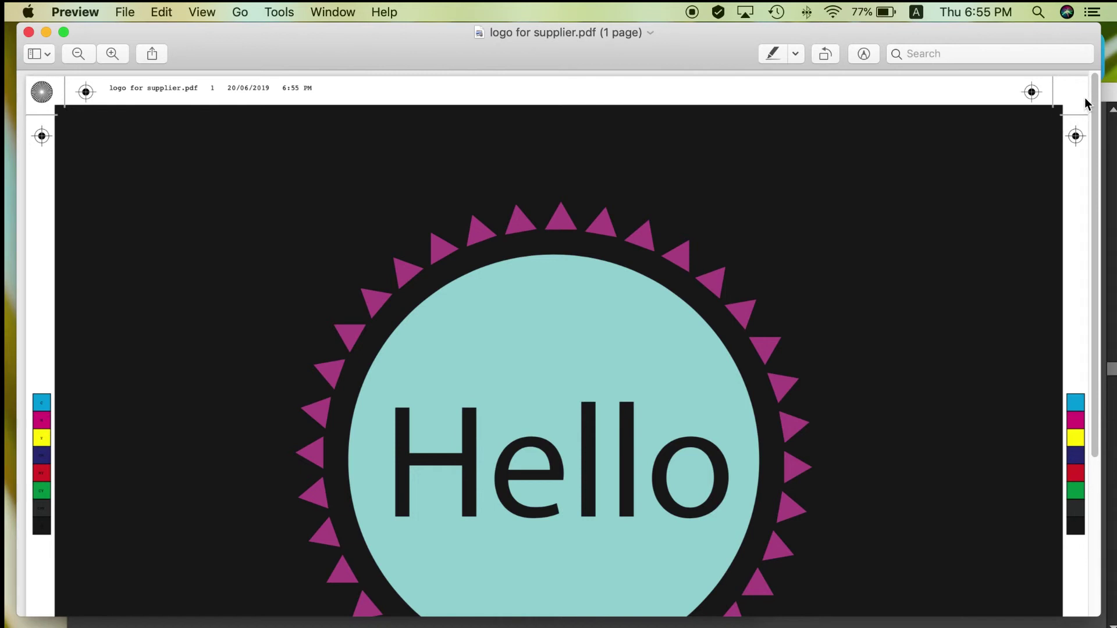
scroll(1073, 125, "down", 1)
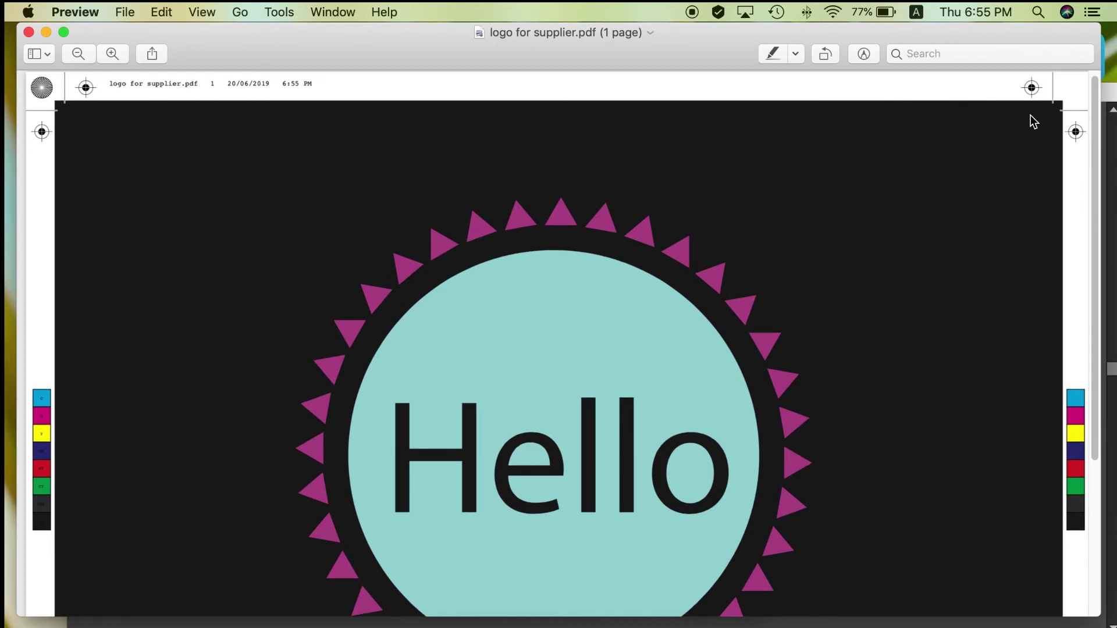
scroll(1031, 115, "down", 3)
scroll(1050, 103, "down", 5)
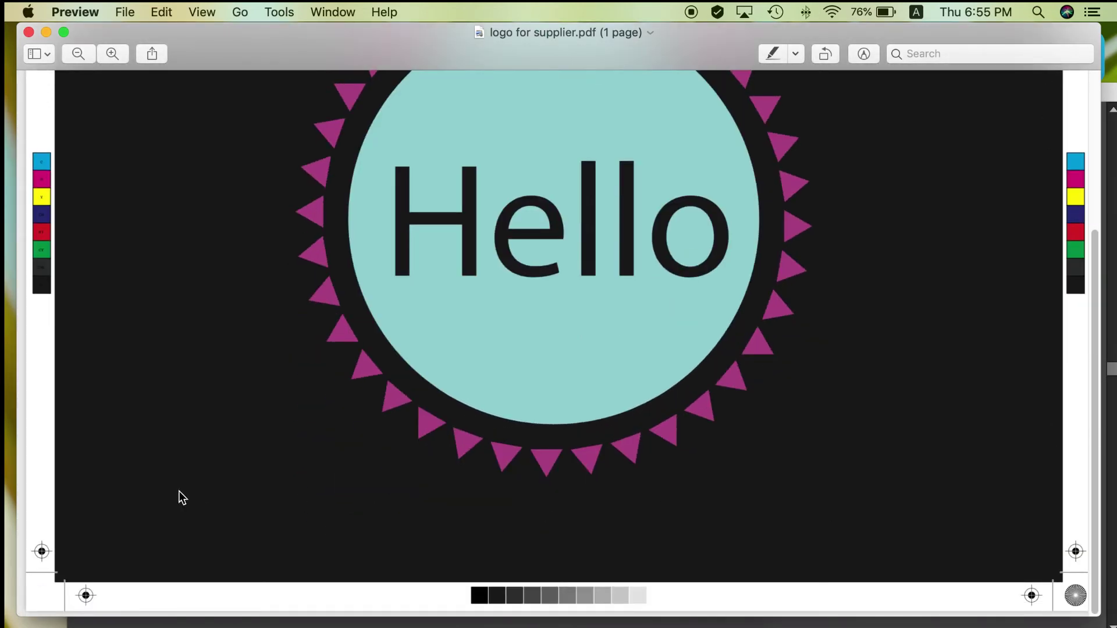
scroll(415, 357, "up", 6)
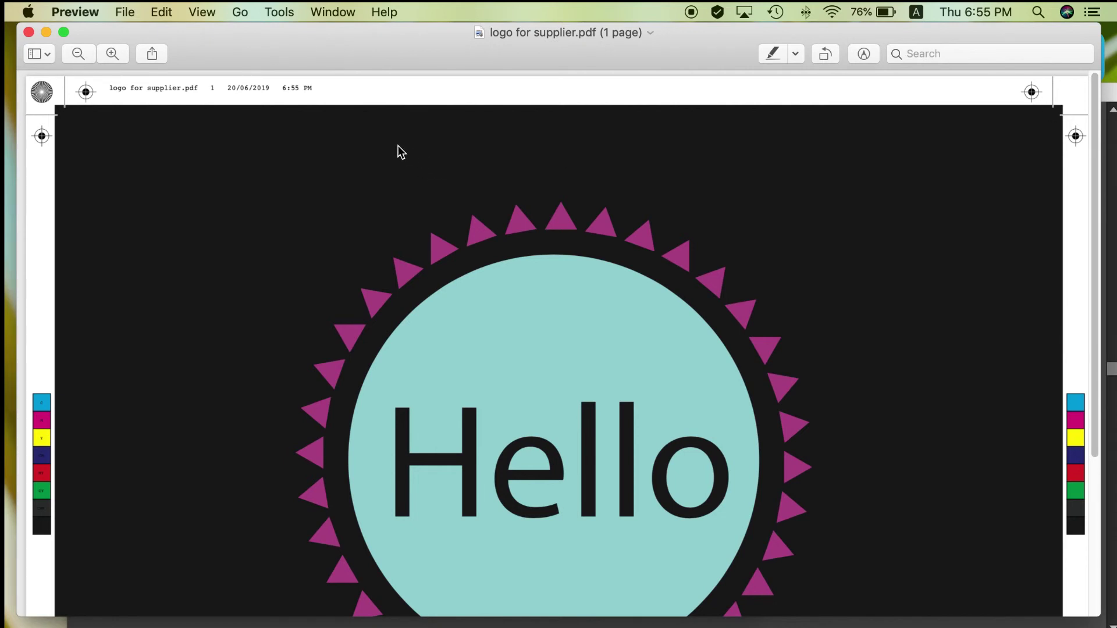
left_click(29, 33)
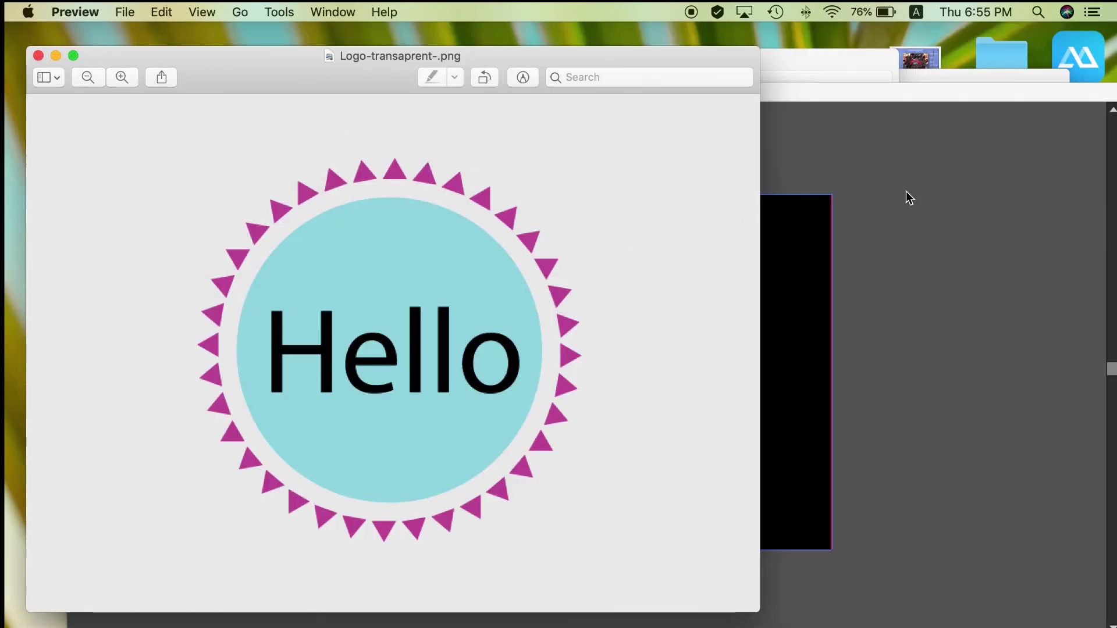
- Switch back to Illustrator and ungroup the Hello logo
left_click(874, 188)
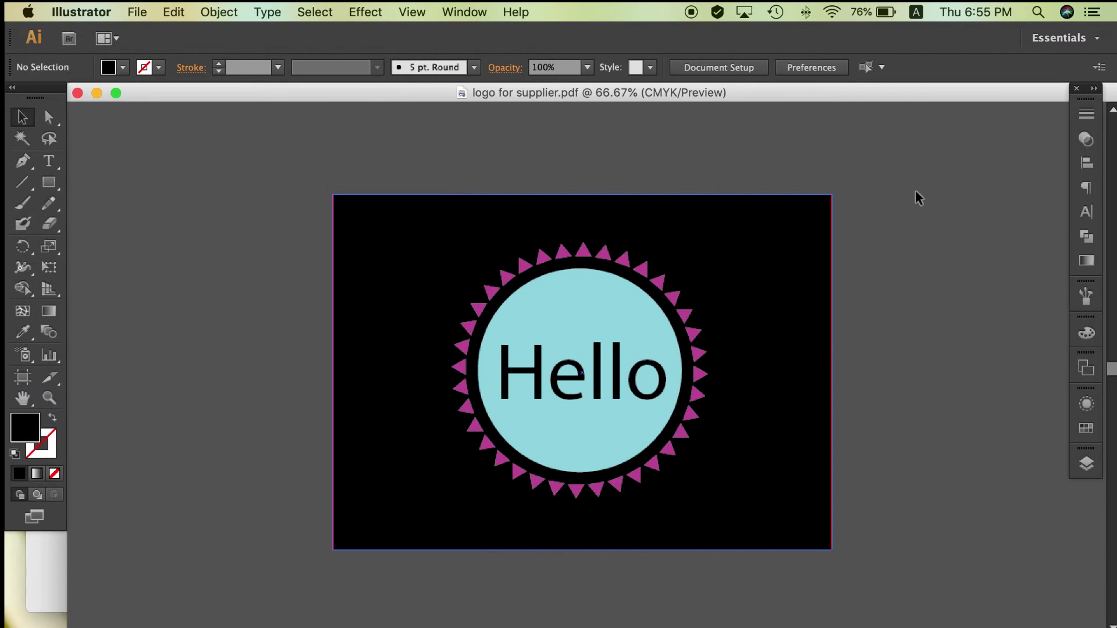
left_click(618, 364)
key("super+shift+g")
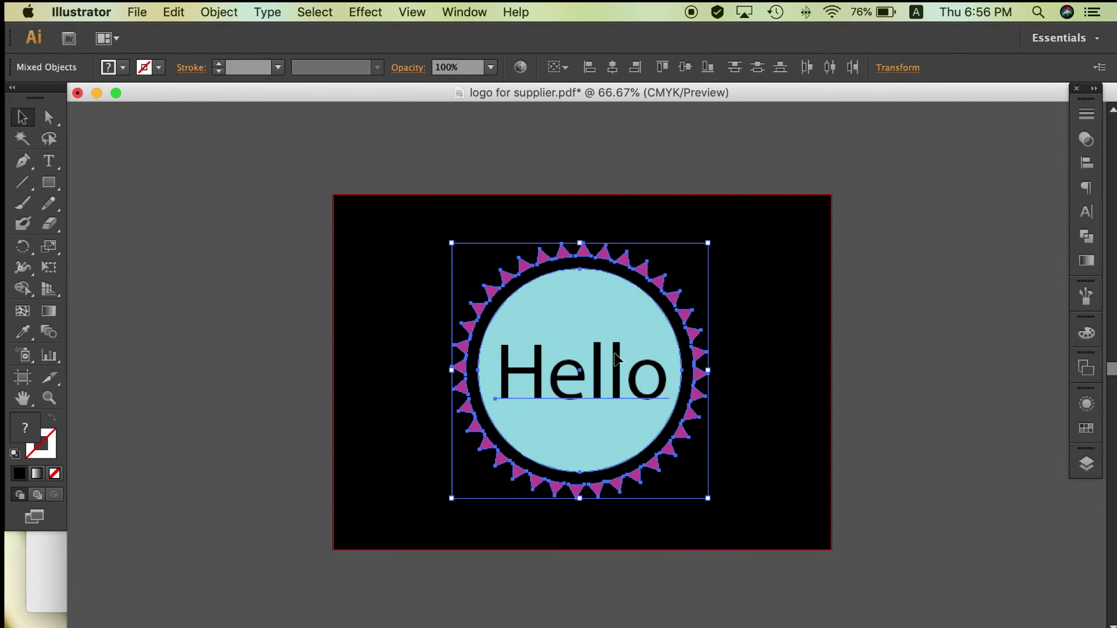
- Convert the Hello text in the logo to outlines and deselect it
left_click(773, 329)
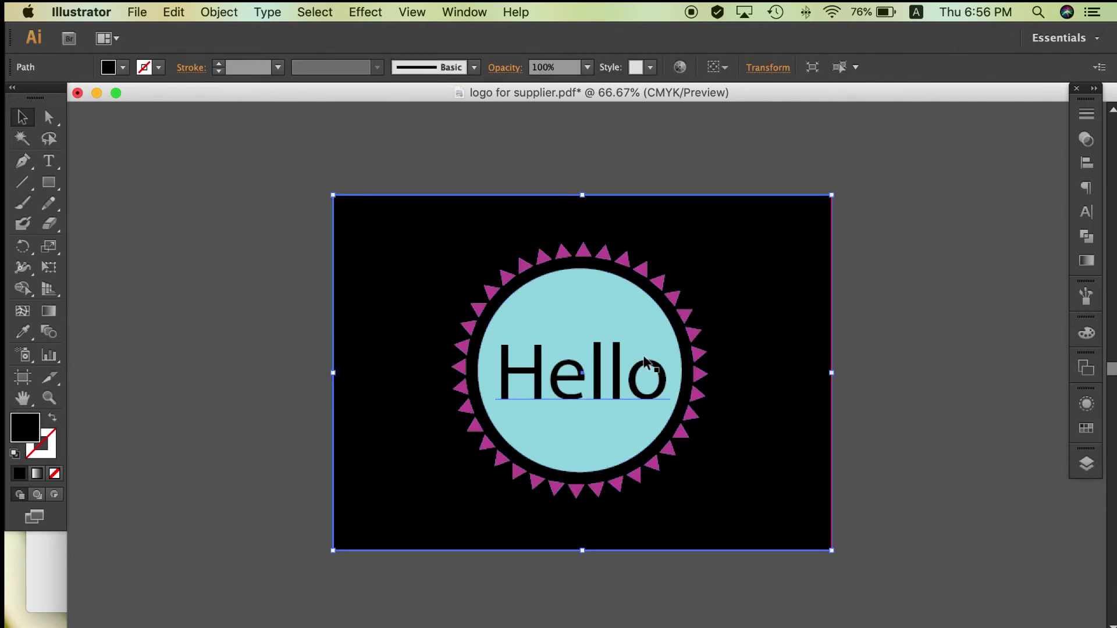
left_click(619, 368)
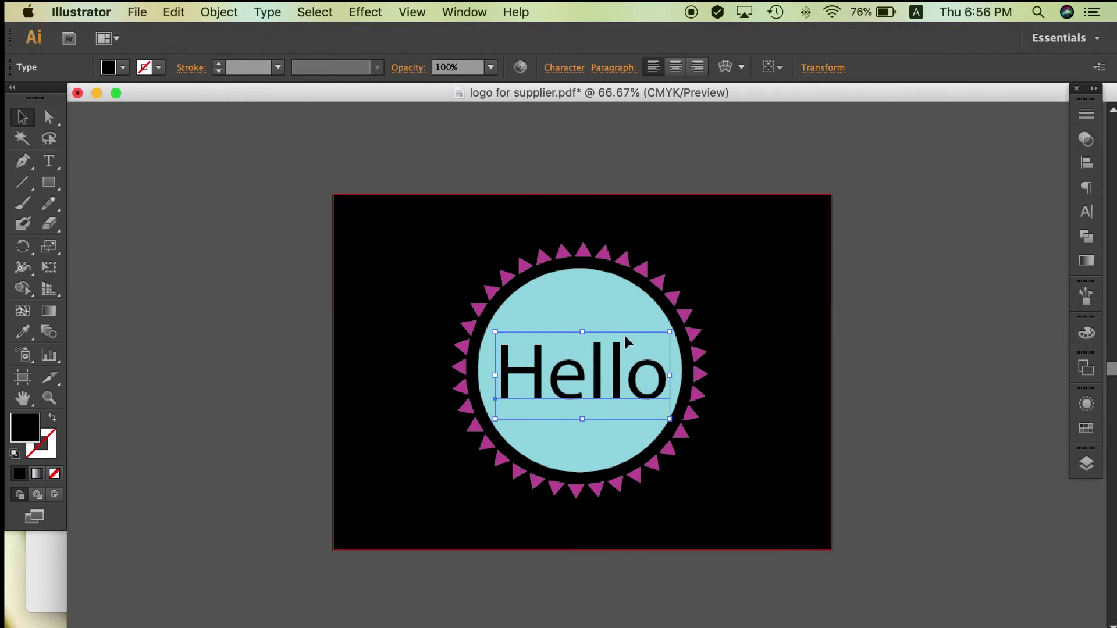
right_click(603, 356)
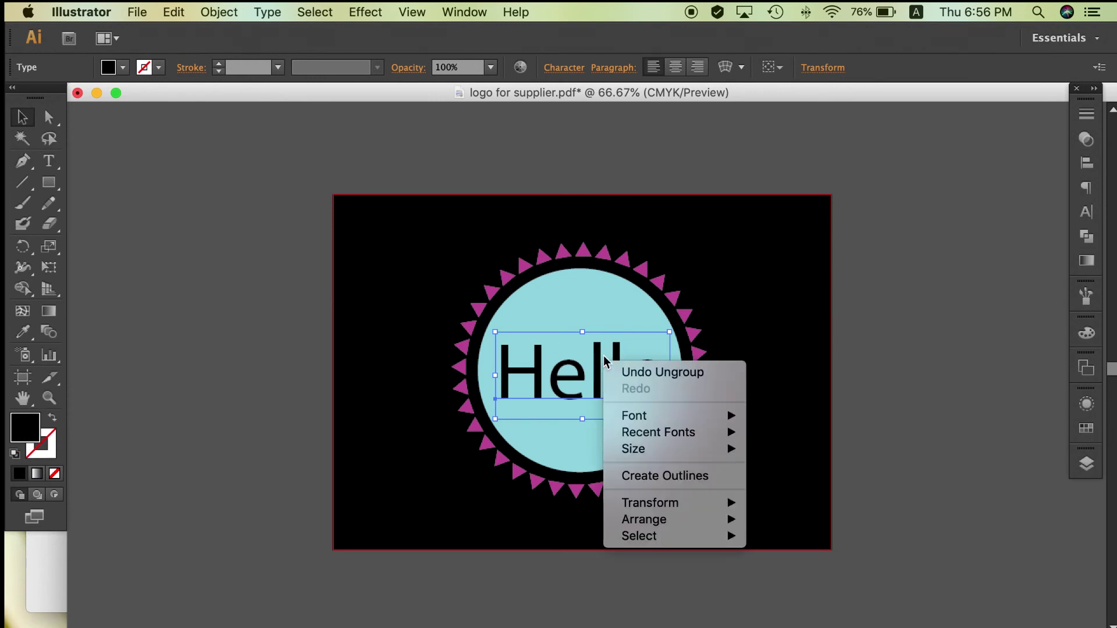
left_click(631, 476)
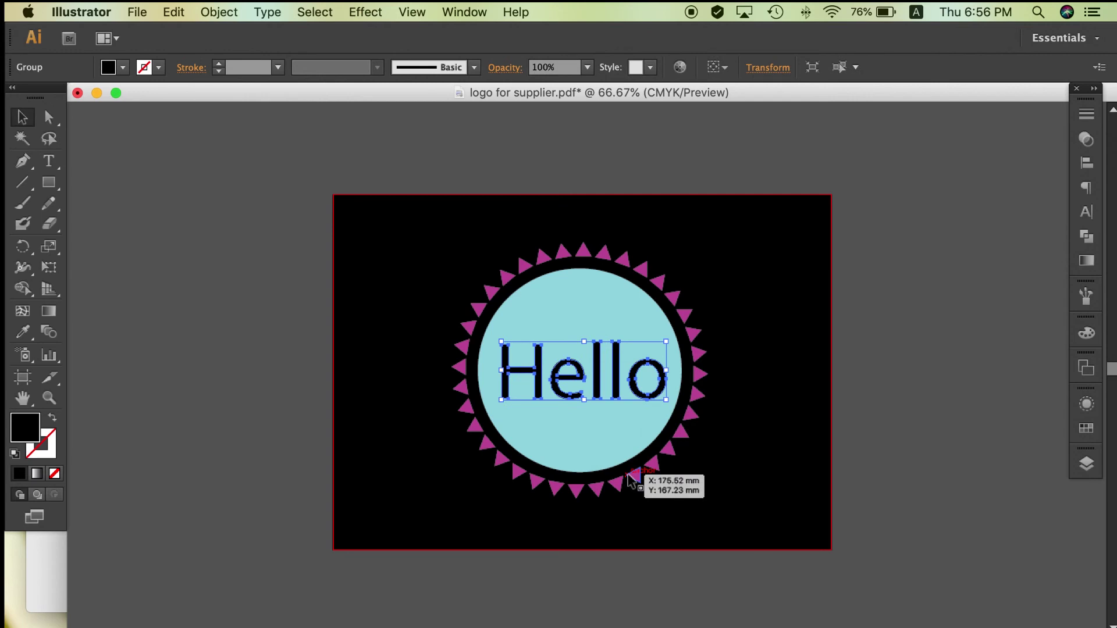
left_click(514, 169)
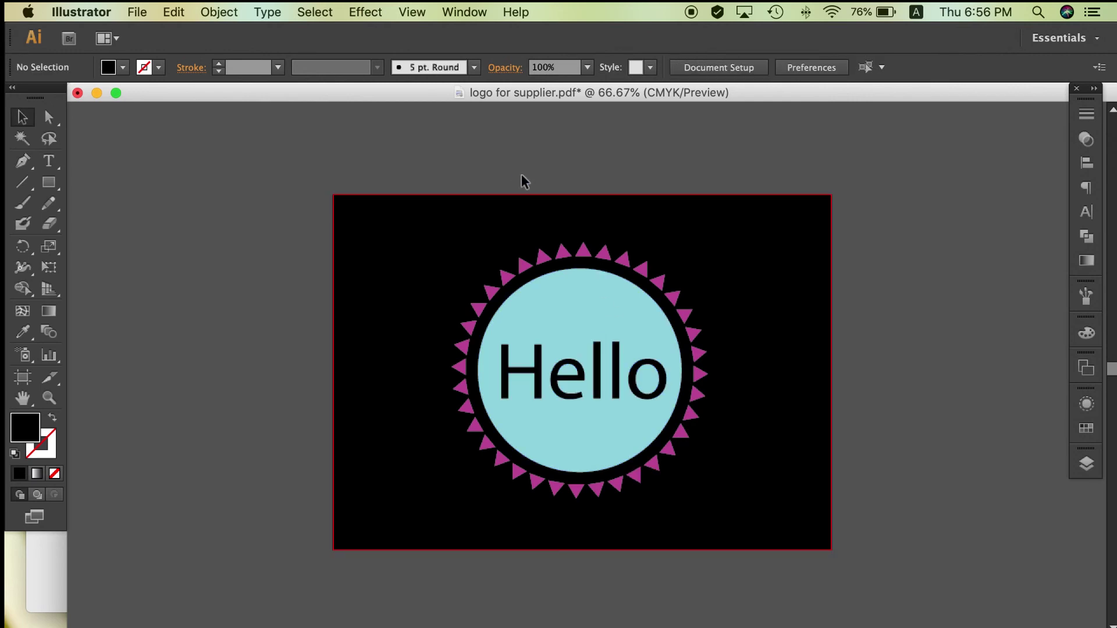
- Save a version of the document to the Desktop as logo for supplier.ai in Adobe Illustrator format, with Illustrator CS6 as the version
left_click(147, 17)
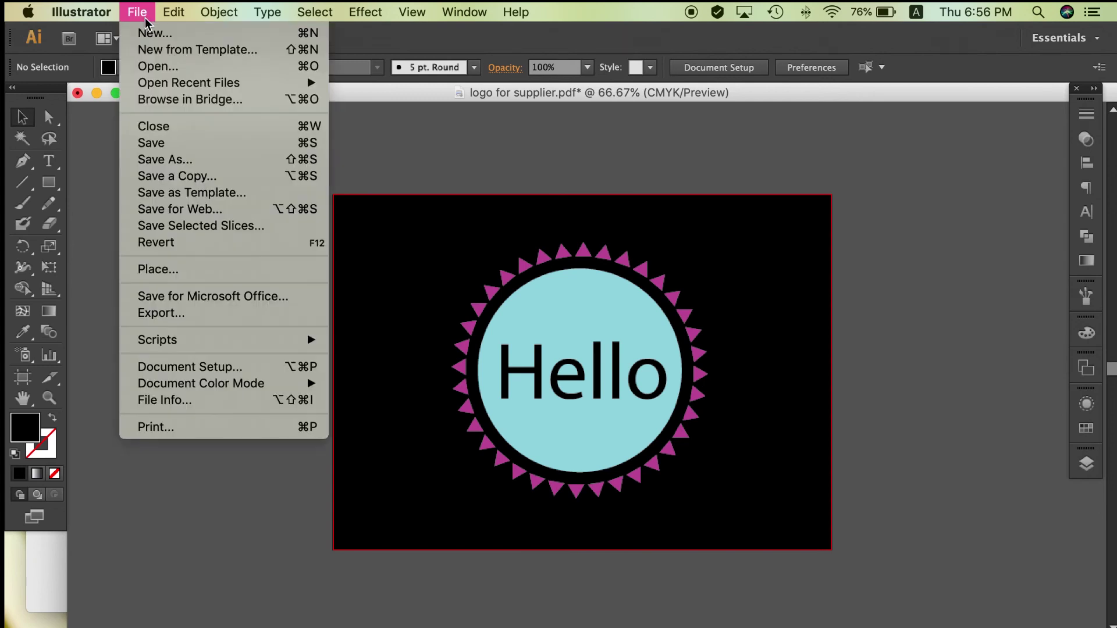
left_click(217, 163)
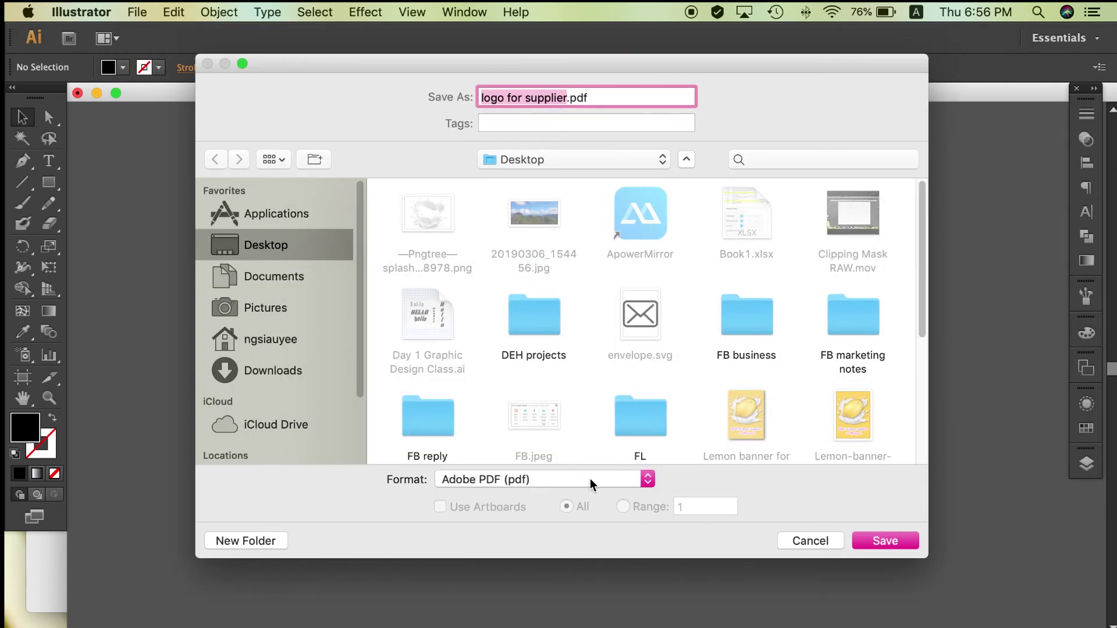
left_click(590, 479)
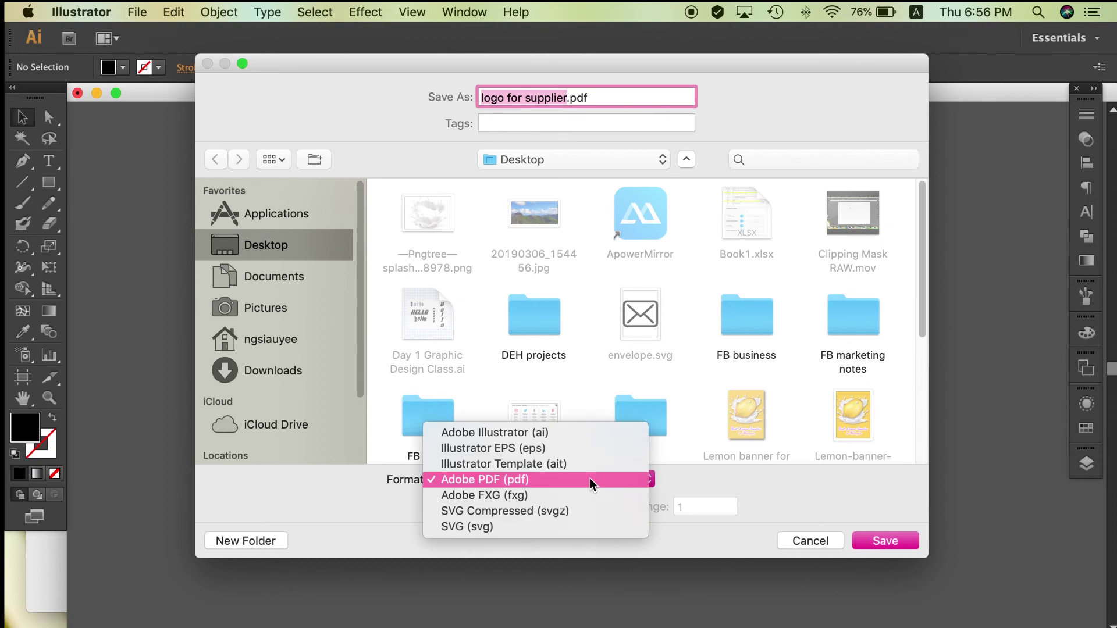
left_click(587, 435)
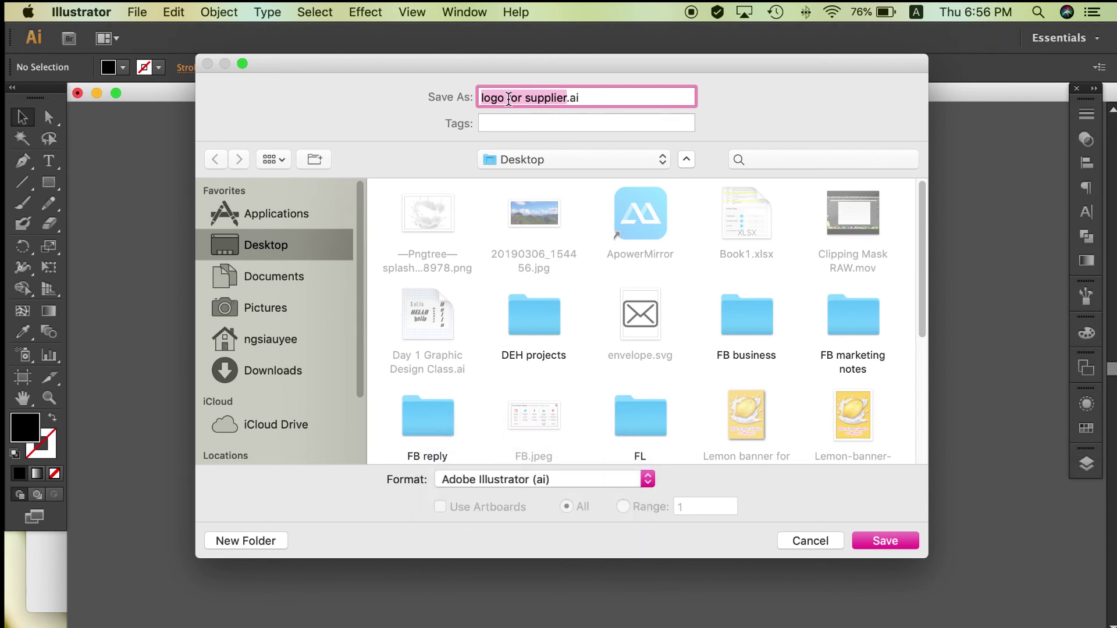
left_click(864, 541)
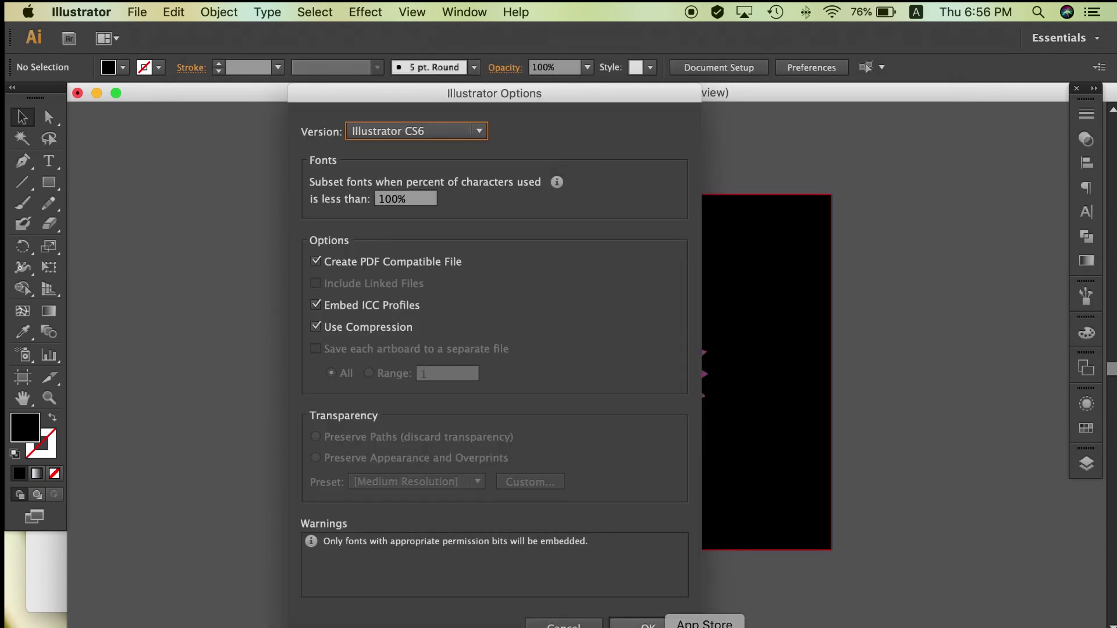
left_click(673, 625)
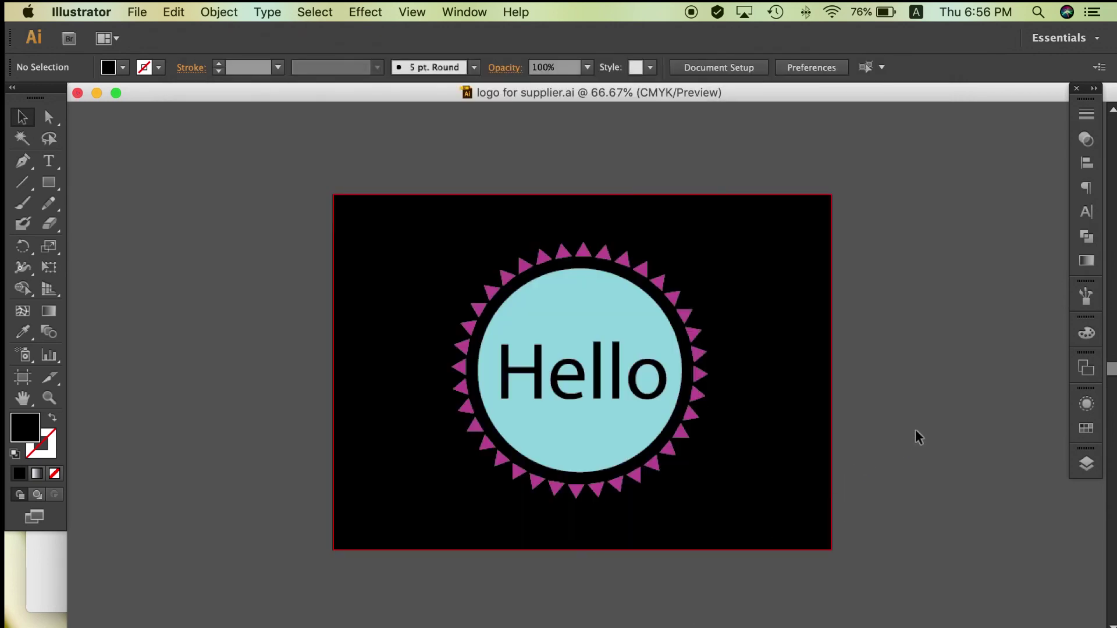